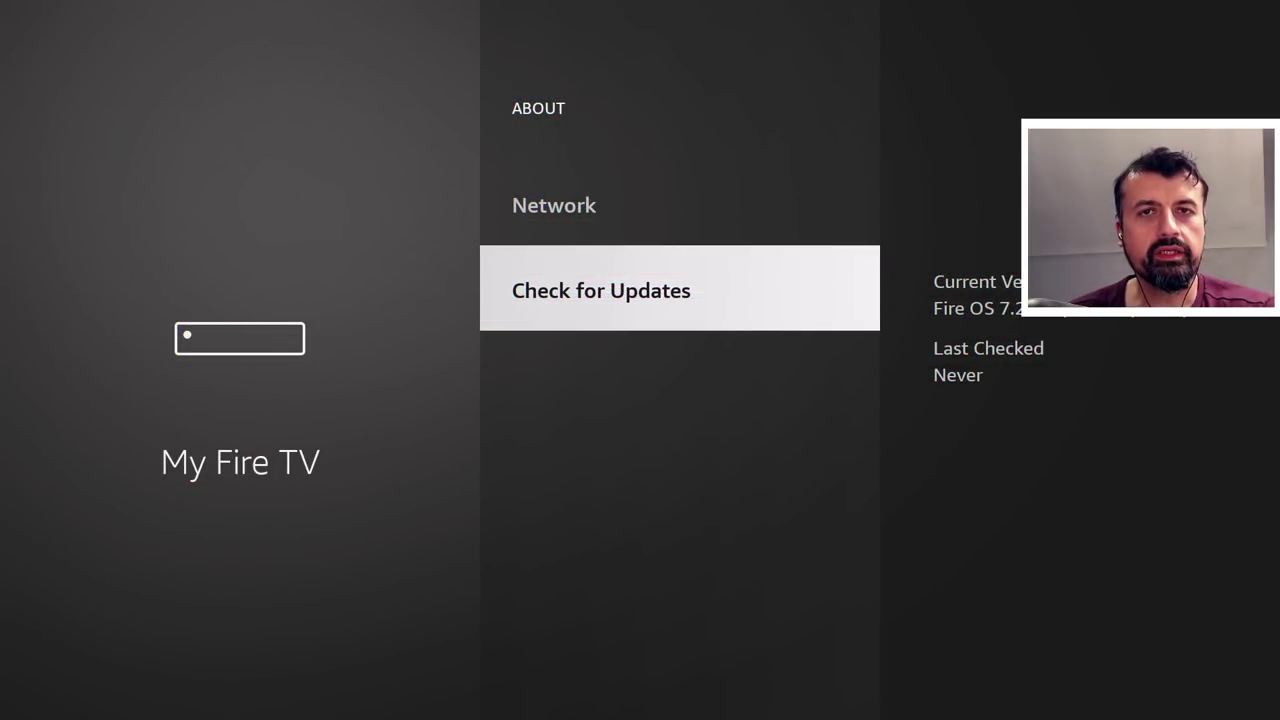
# Check for Fire OS system updates.
pyautogui.press('Return')
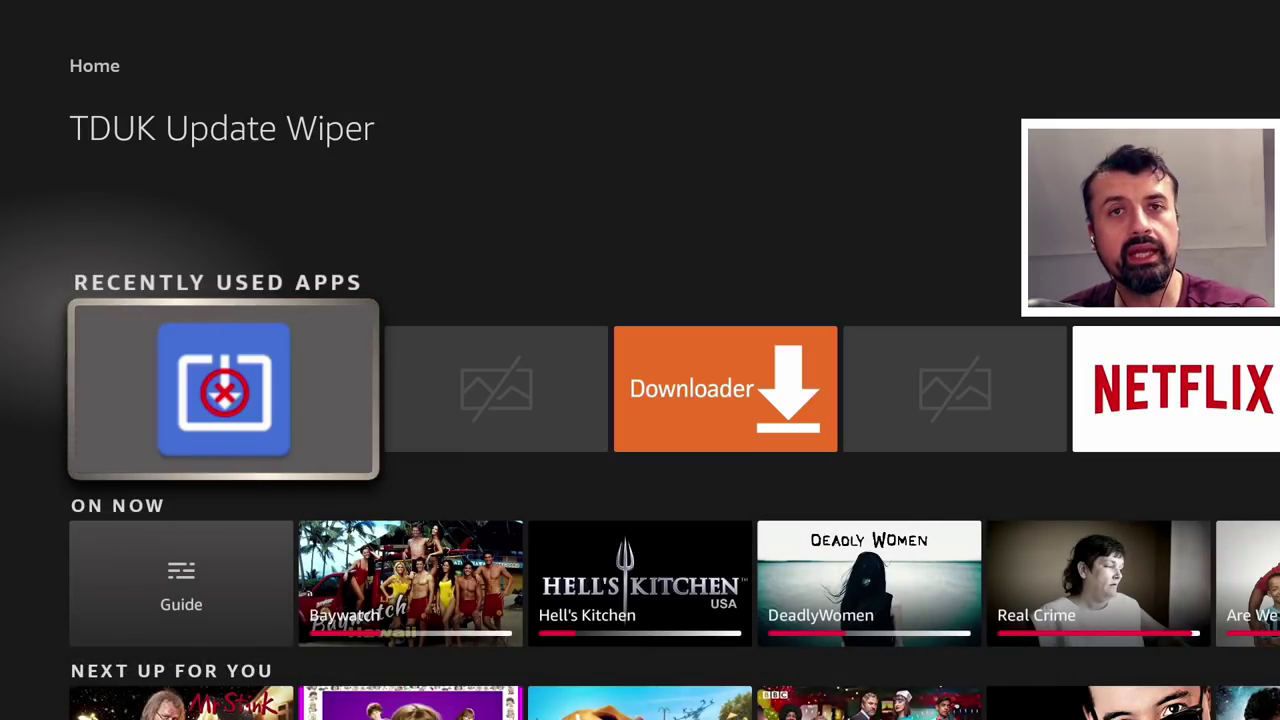
# Open TDUK Update Wiper, examine its Clear OTA Database options with and without reboot, and return to the home screen.
pyautogui.press('Return')
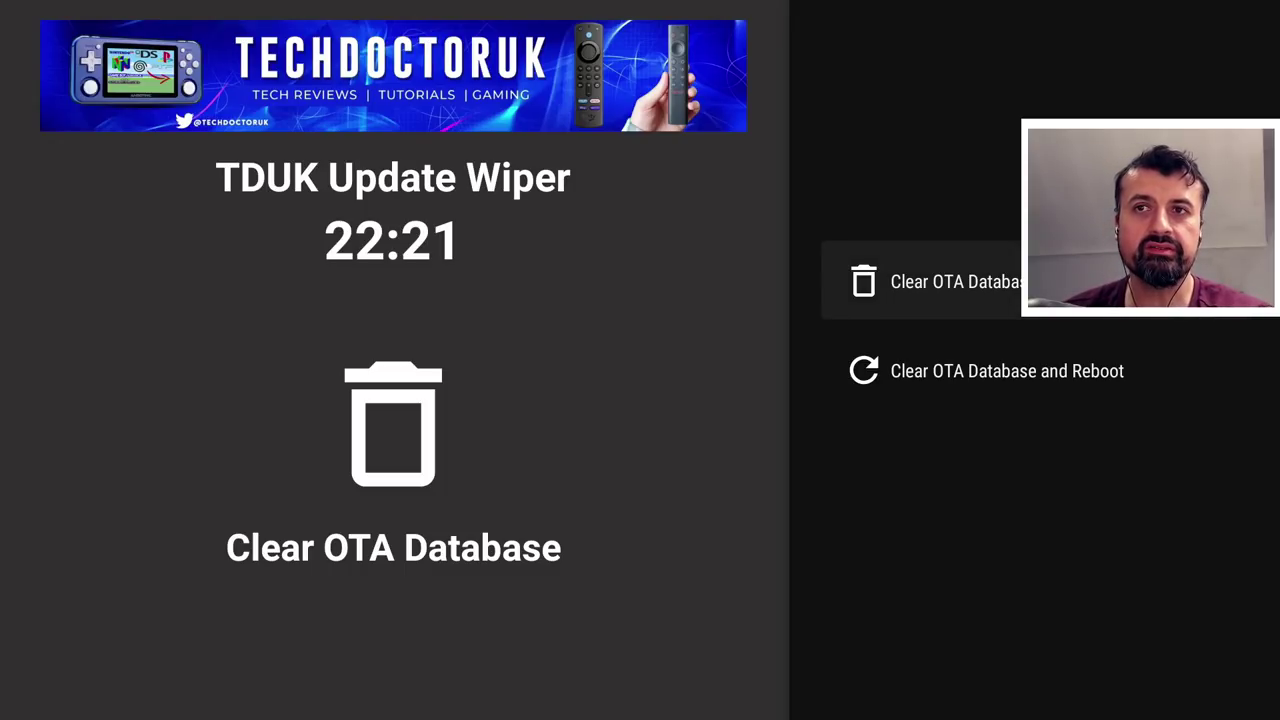
pyautogui.press('Down')
pyautogui.press('Up')
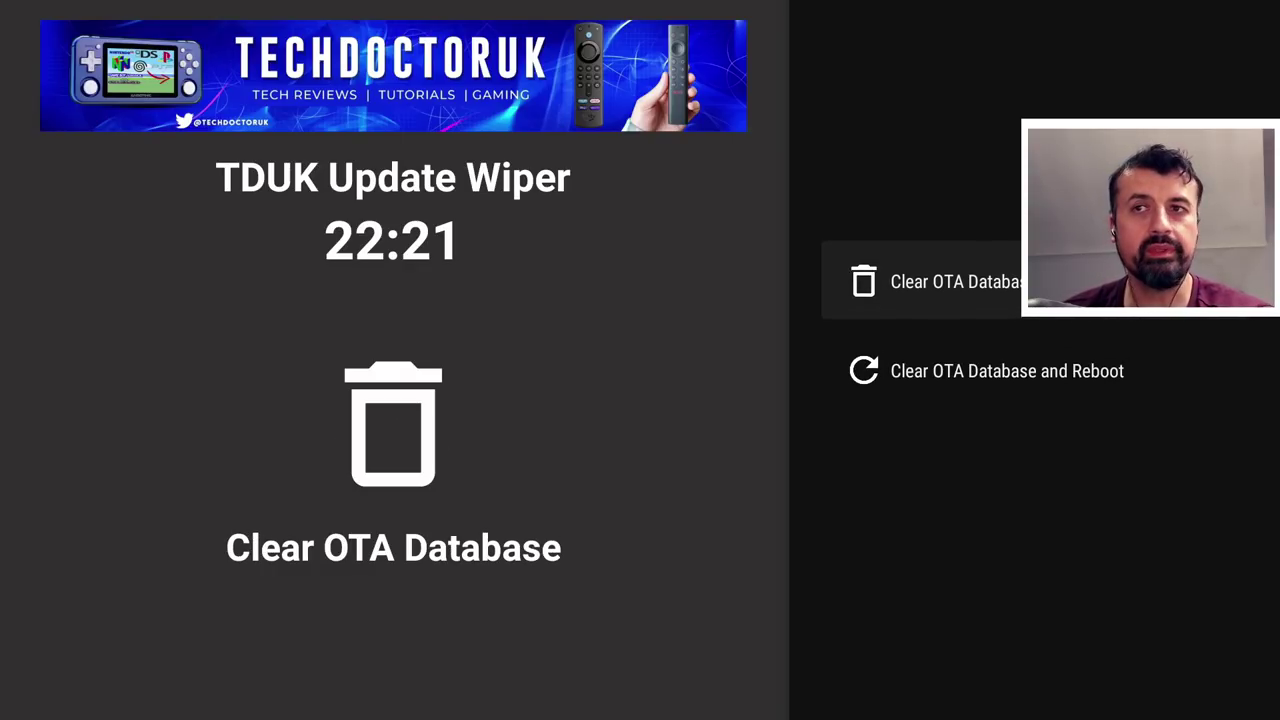
pyautogui.press('Down')
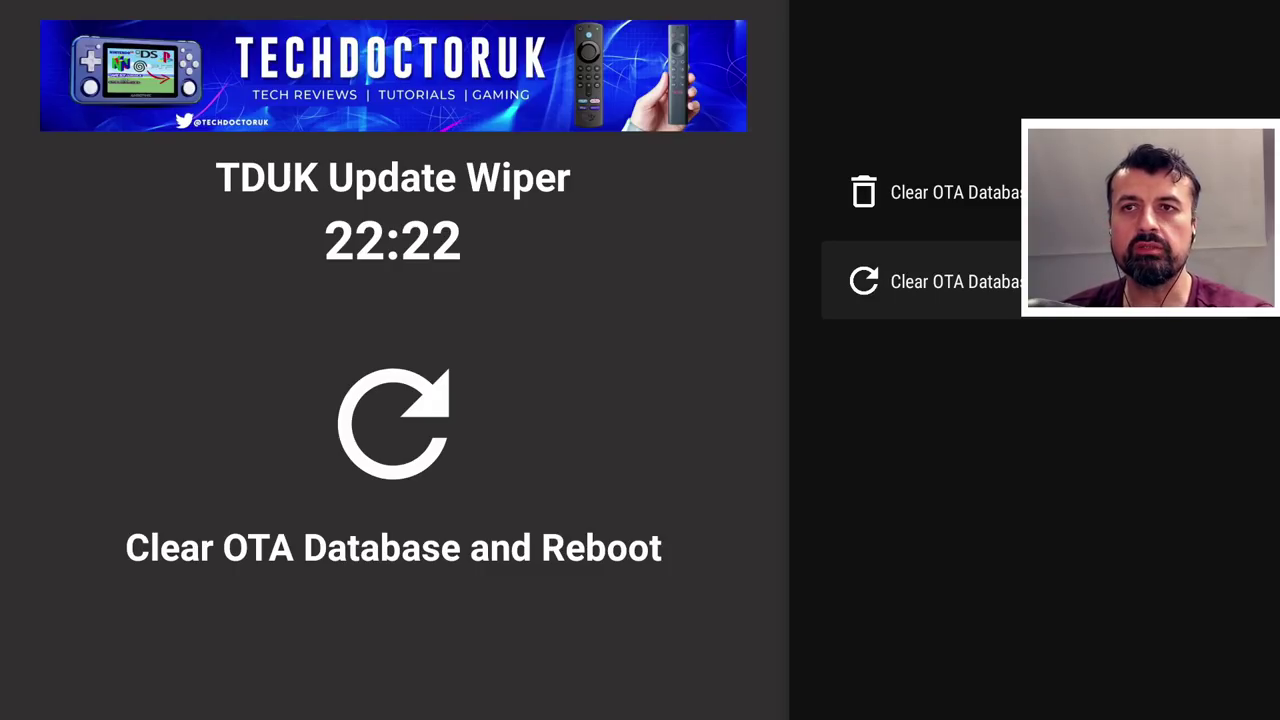
pyautogui.press('Up')
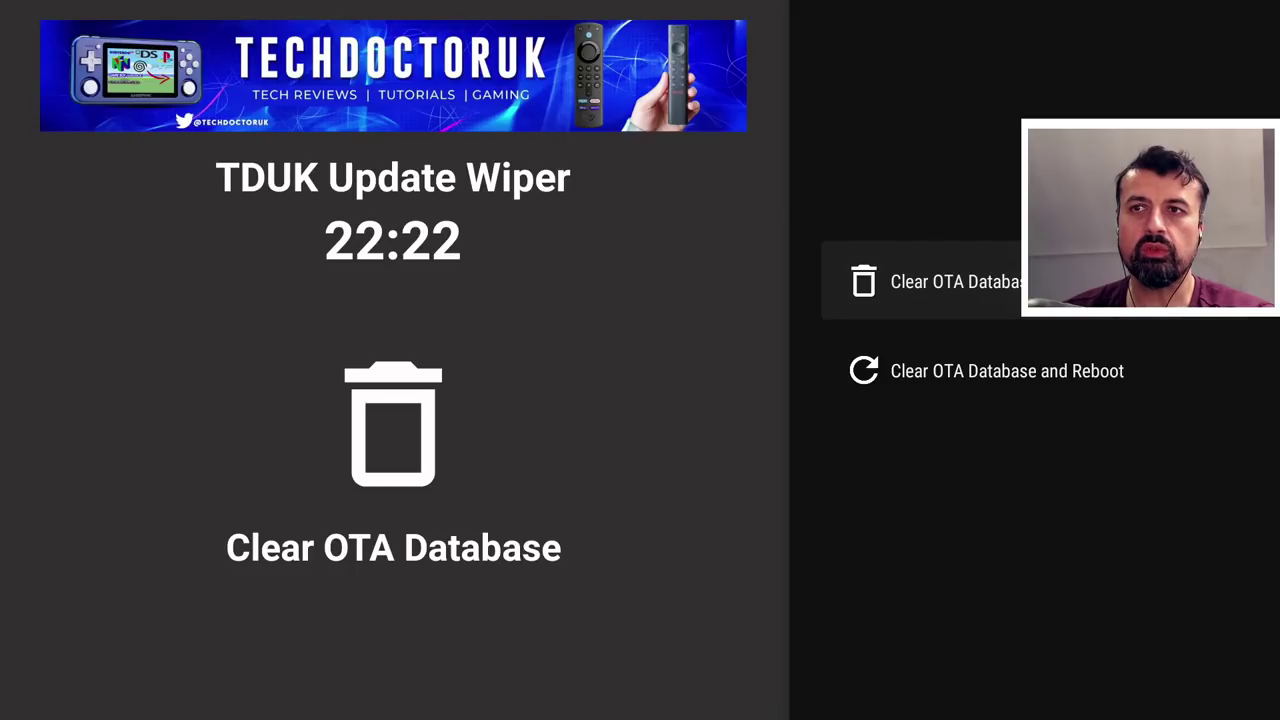
pyautogui.press('Home')
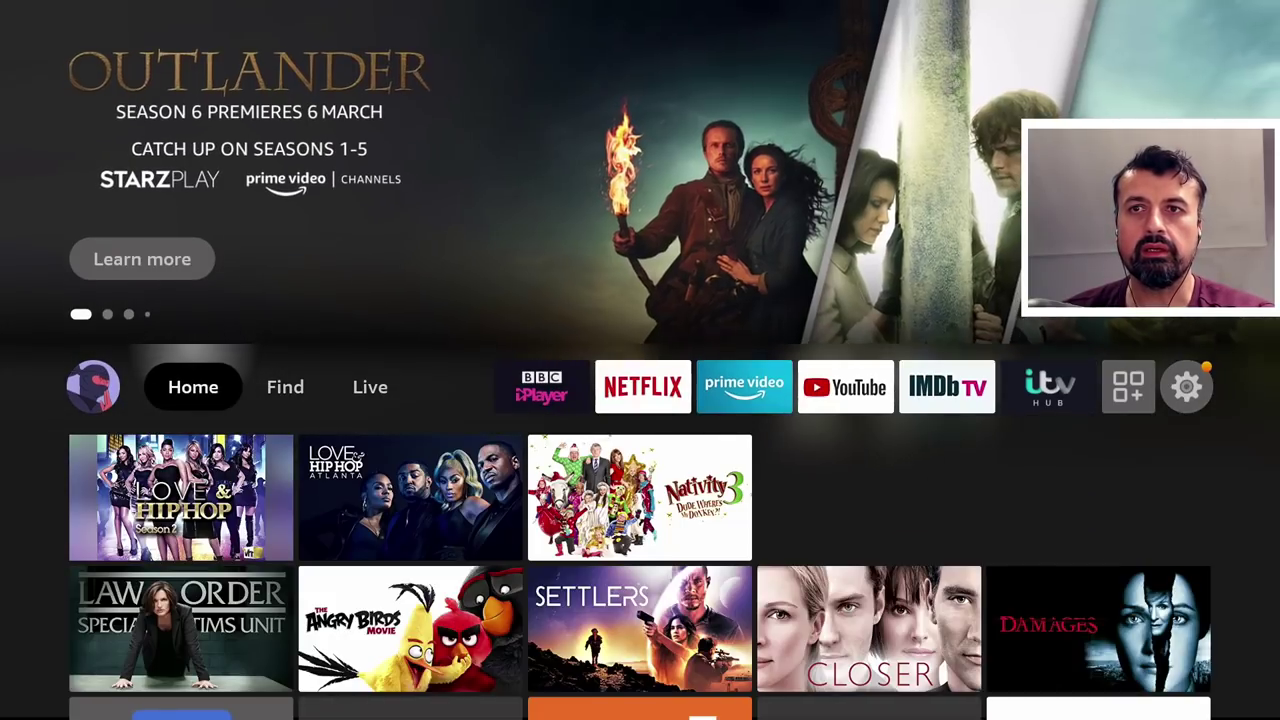
pyautogui.press('Left')
pyautogui.press('Left')
pyautogui.press('Right')
pyautogui.press('Down')
pyautogui.press('Down')
pyautogui.press('Down')
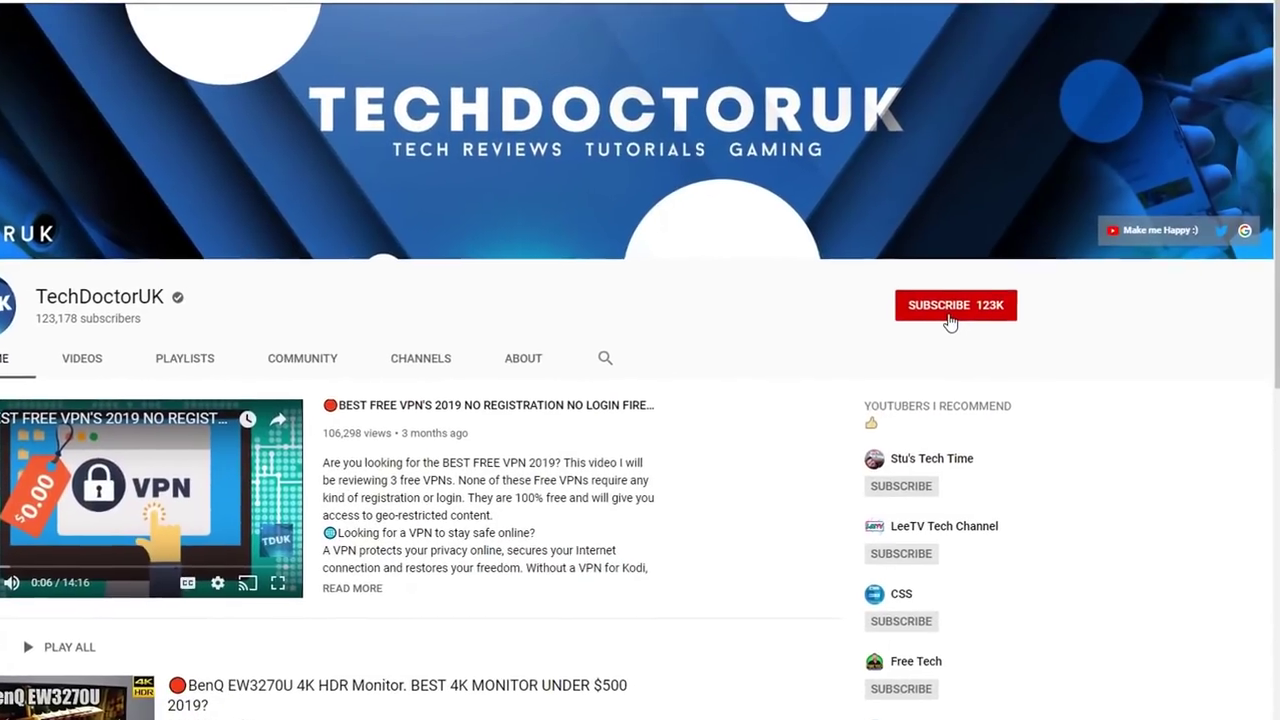
# On YouTube, subscribe to the TechDoctorUK channel and enable notifications for every new video.
pyautogui.click(1020, 268)
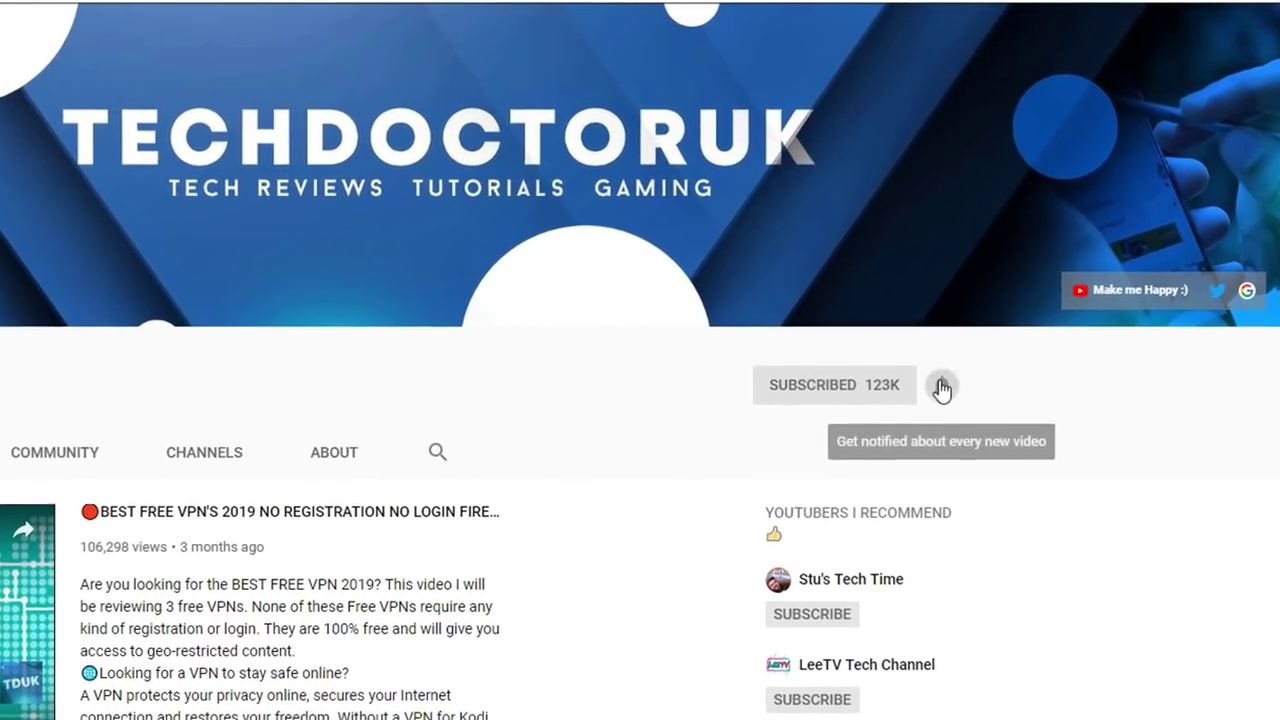
pyautogui.click(941, 388)
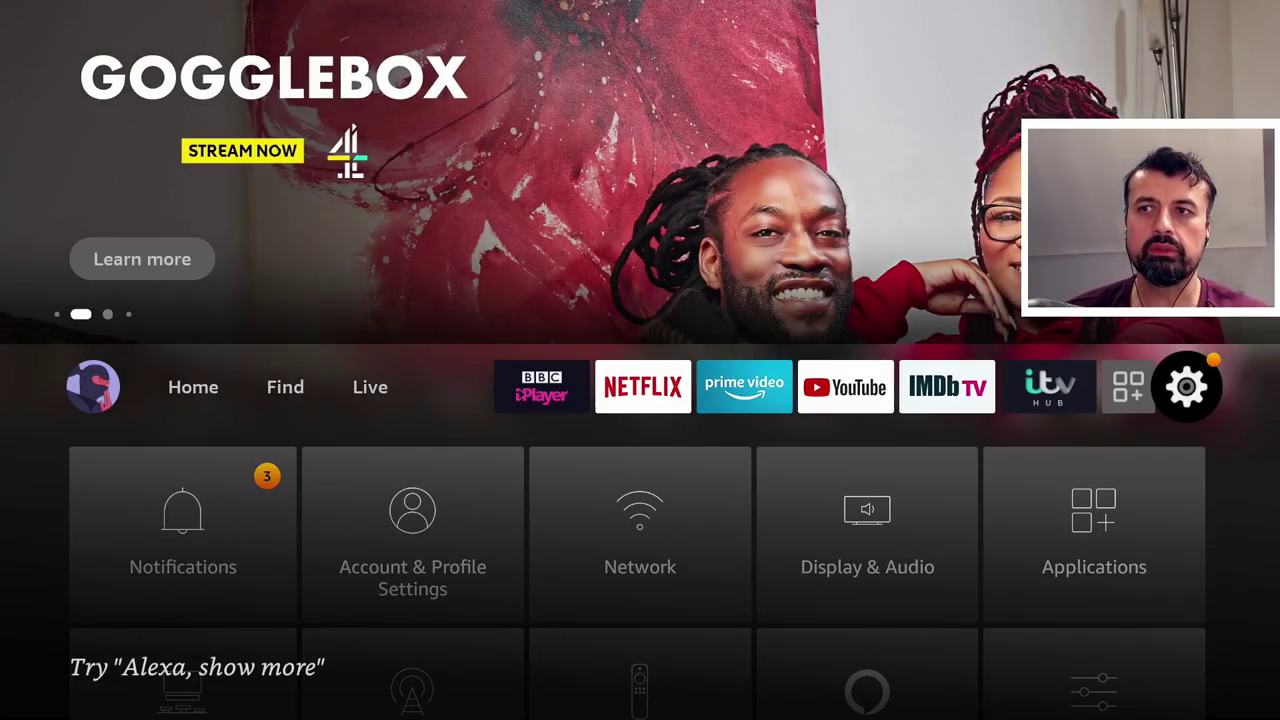
# Check the ADB Debugging and Install unknown apps settings in the Developer Options of My Fire TV.
pyautogui.press('Down')
pyautogui.press('Down')
pyautogui.press('Down')
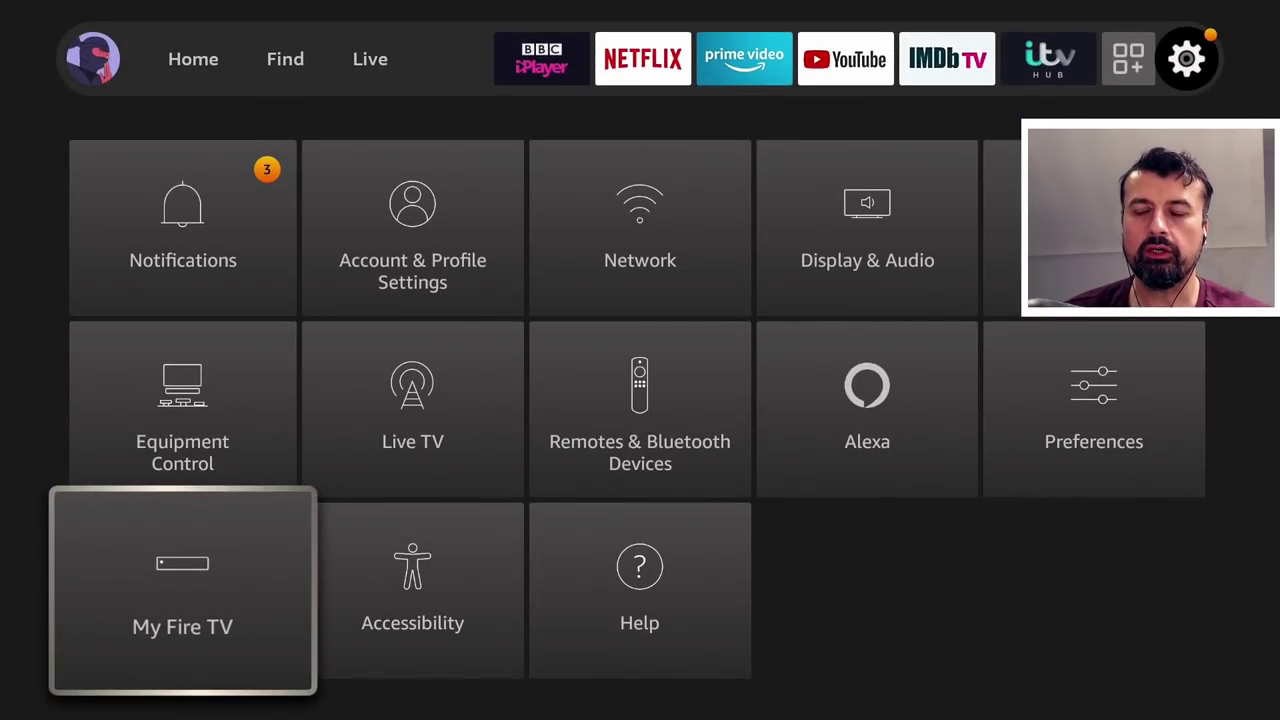
pyautogui.press('Return')
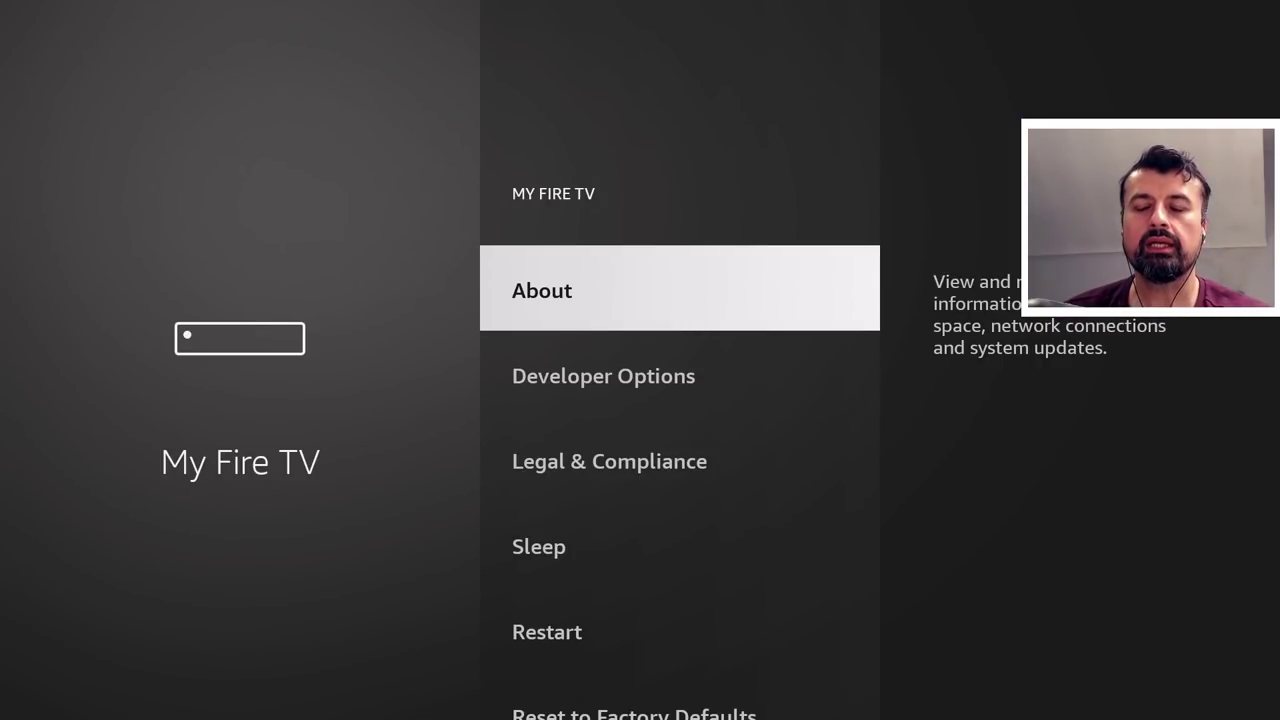
pyautogui.press('Down')
pyautogui.press('Return')
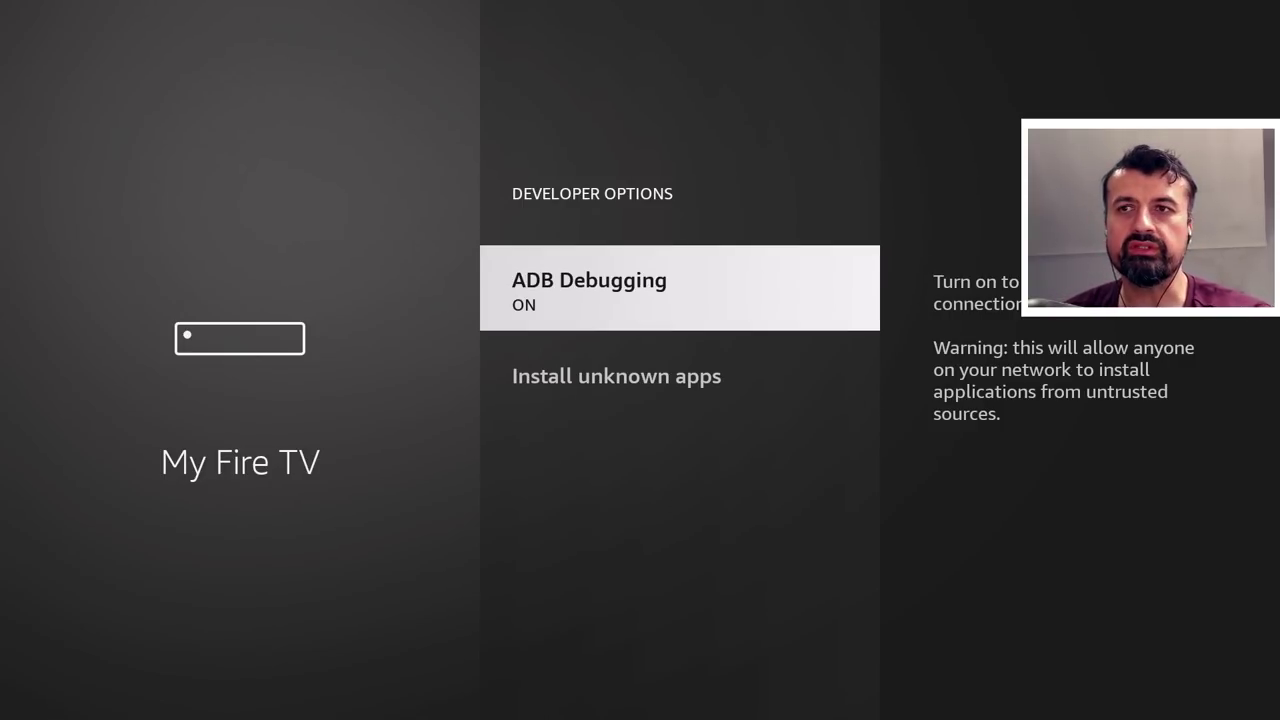
pyautogui.press('Down')
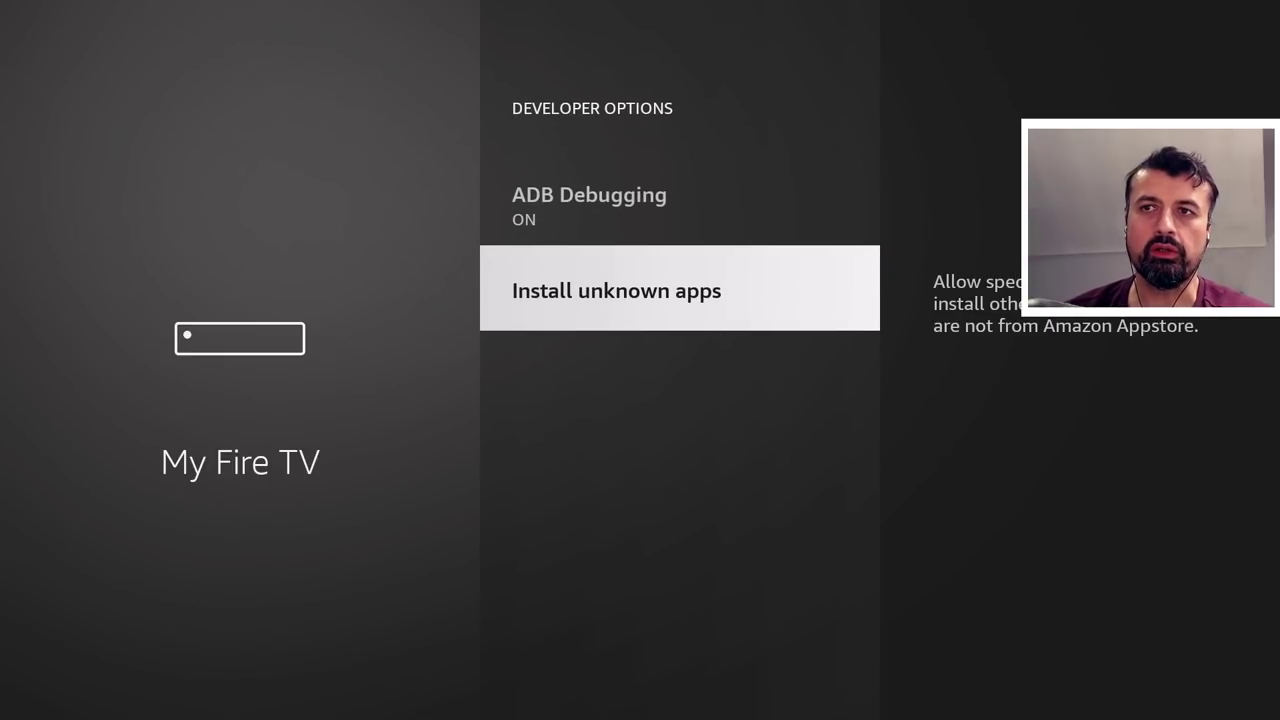
pyautogui.press('Return')
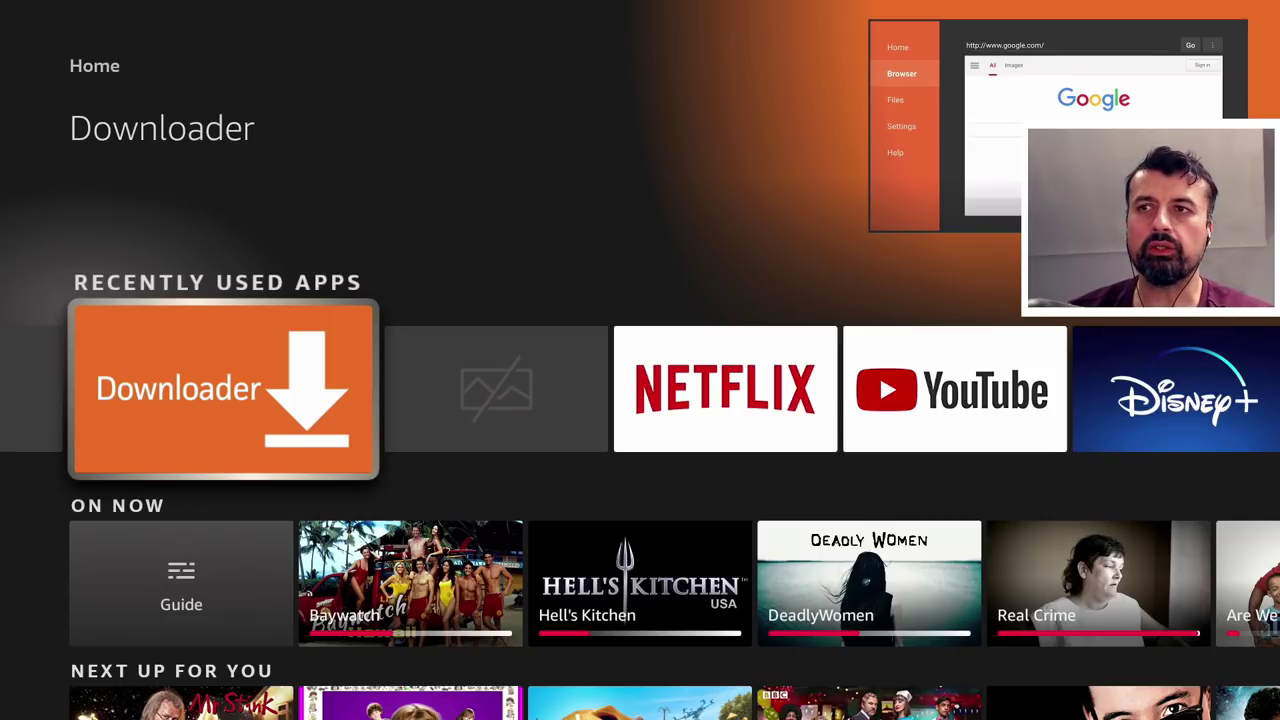
# Launch Downloader and load the website with the short code 53402.
pyautogui.press('Return')
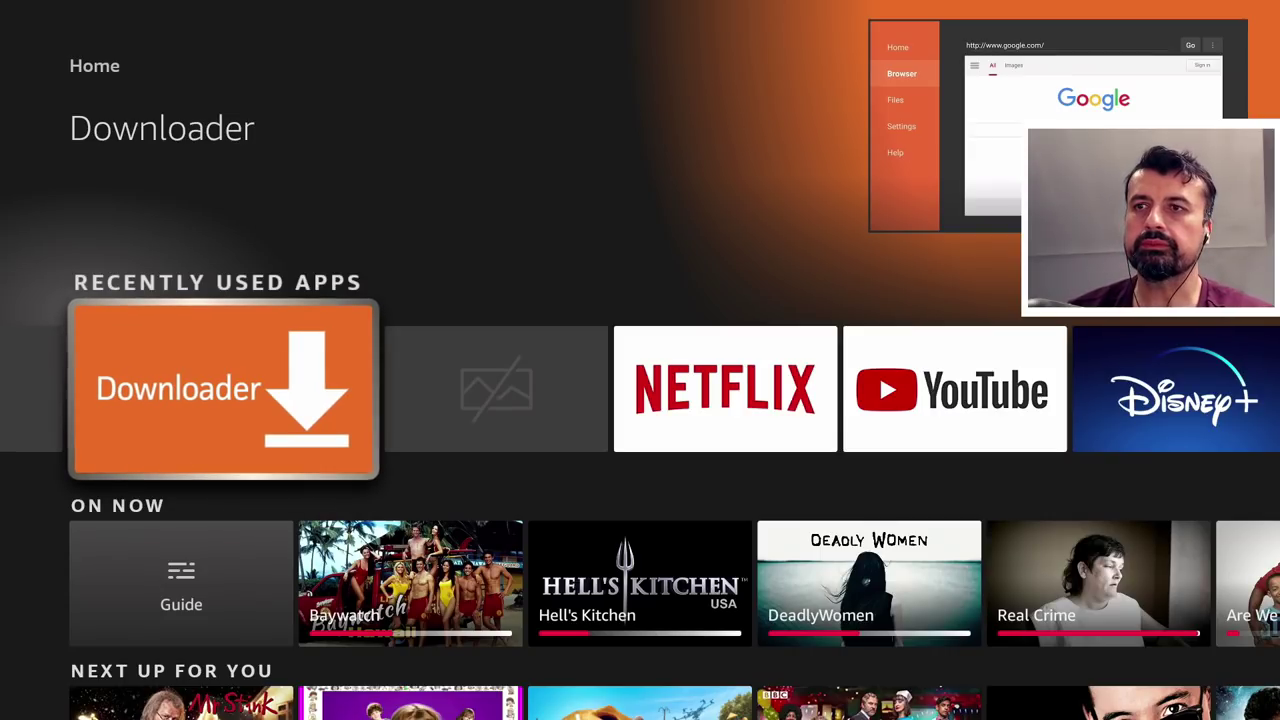
pyautogui.press('Up')
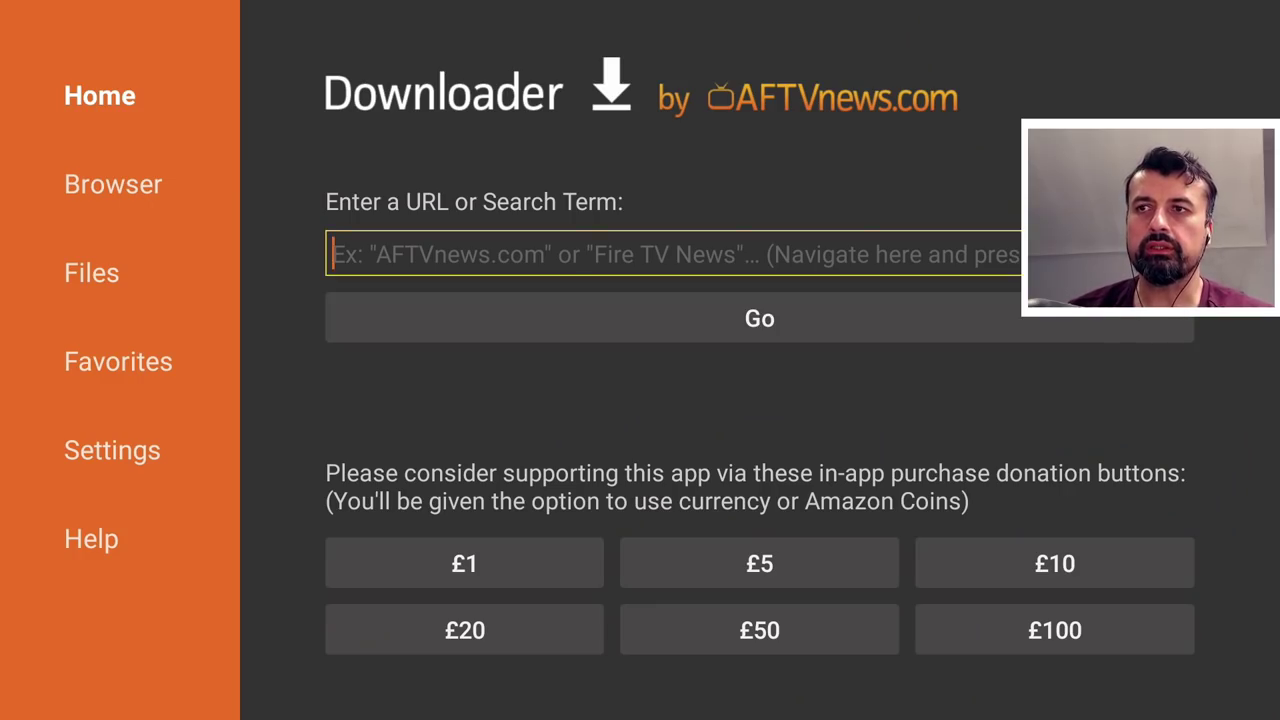
pyautogui.press('Return')
pyautogui.press('Up')
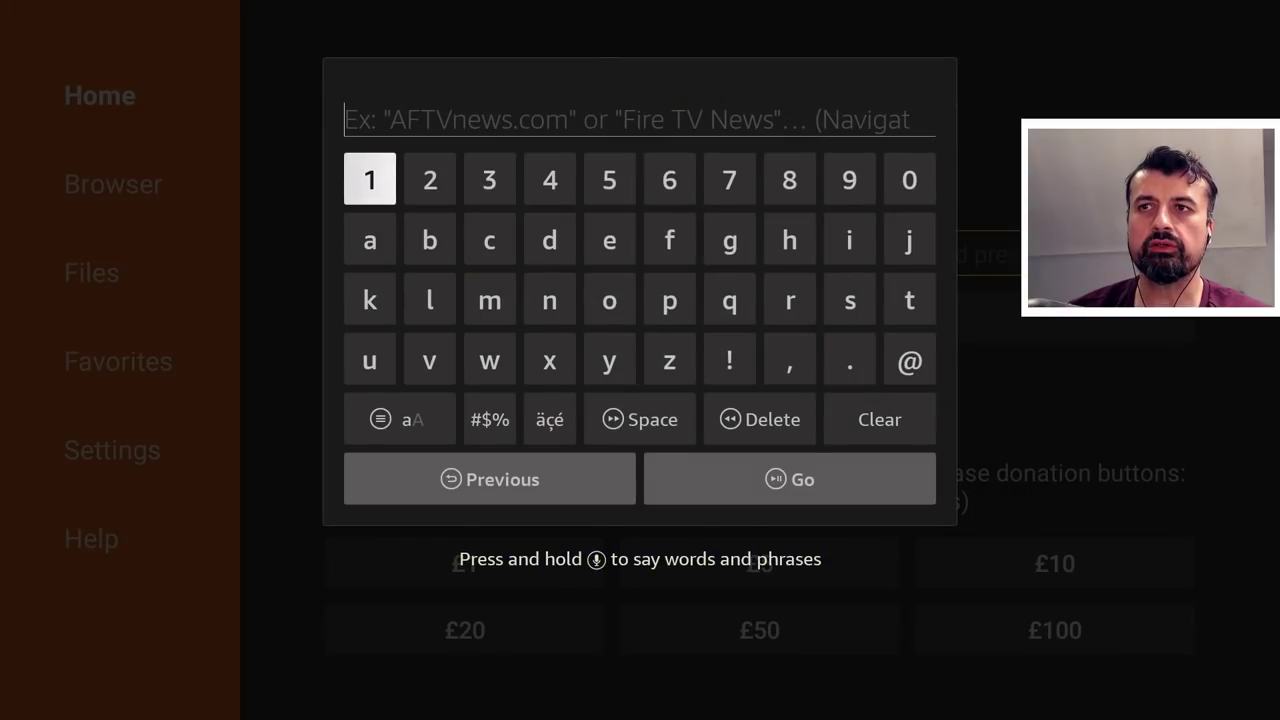
pyautogui.press('Left')
pyautogui.press('Left')
pyautogui.press('Left')
pyautogui.press('Left')
pyautogui.press('Left')
pyautogui.press('Left')
pyautogui.press('Return')
pyautogui.press('Left')
pyautogui.press('Left')
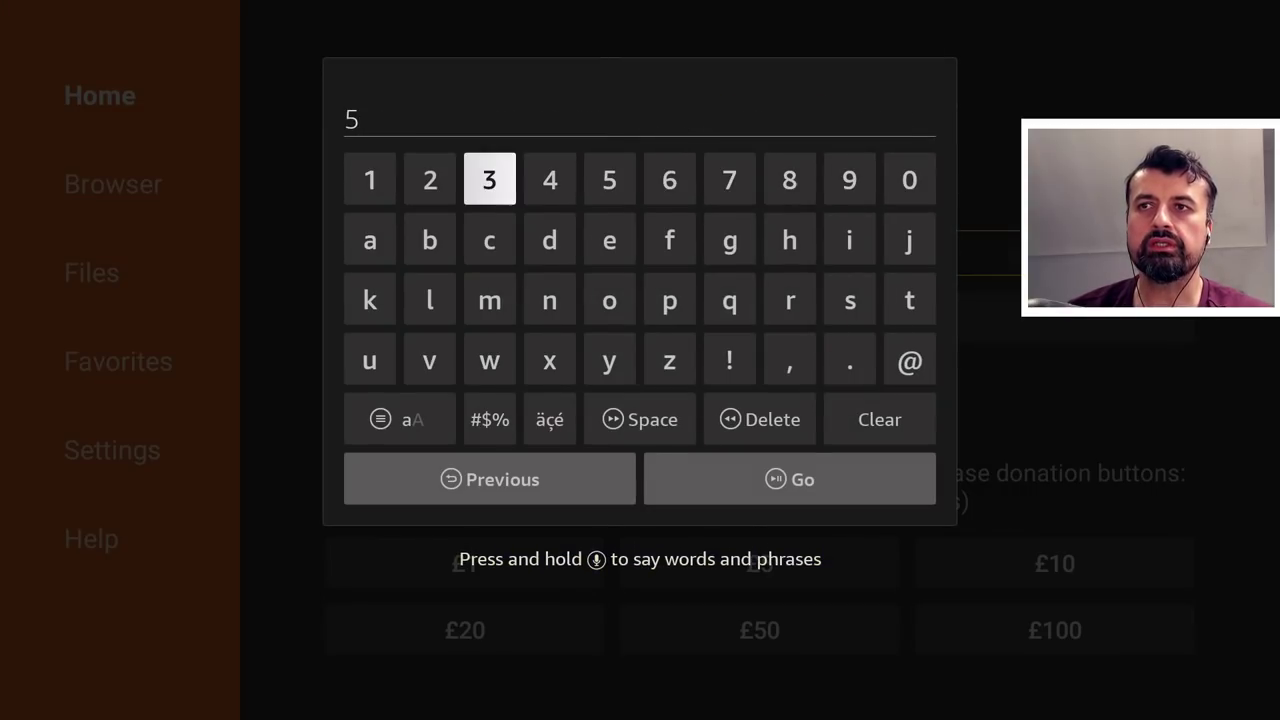
pyautogui.press('Return')
pyautogui.press('Right')
pyautogui.press('Return')
pyautogui.press('Left')
pyautogui.press('Left')
pyautogui.press('Left')
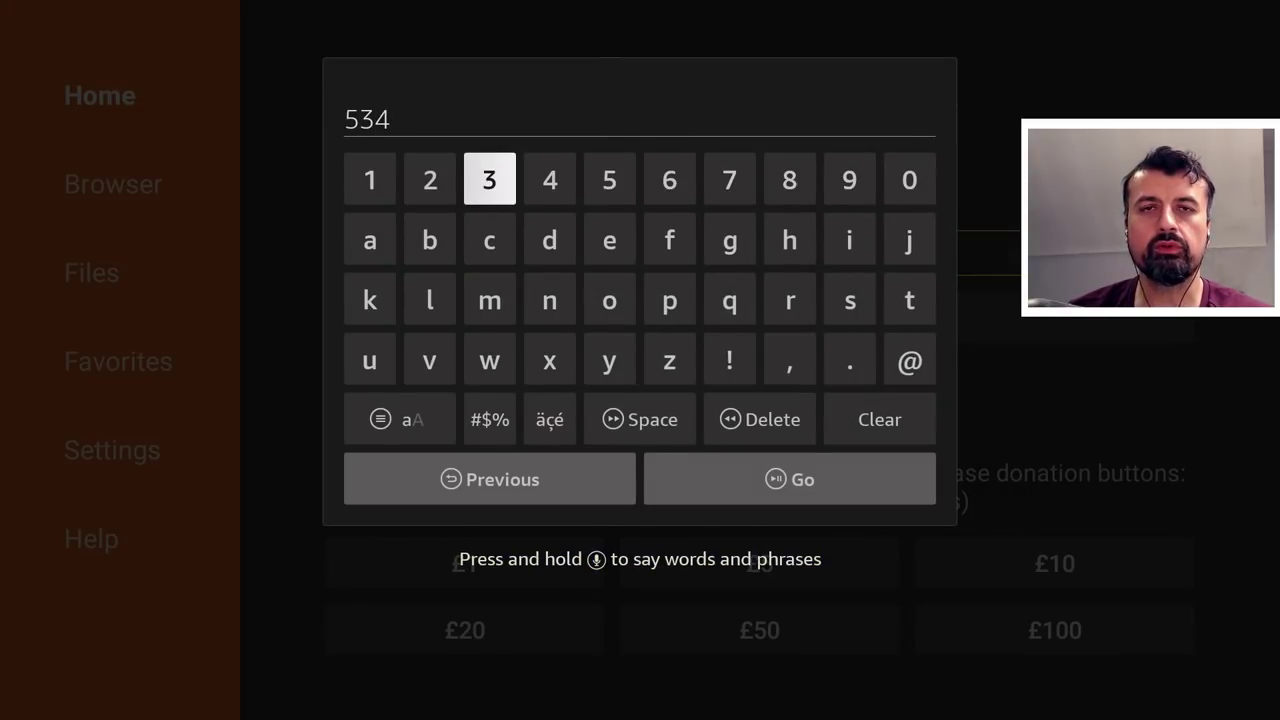
pyautogui.press('Left')
pyautogui.press('Return')
pyautogui.press('Right')
pyautogui.press('Right')
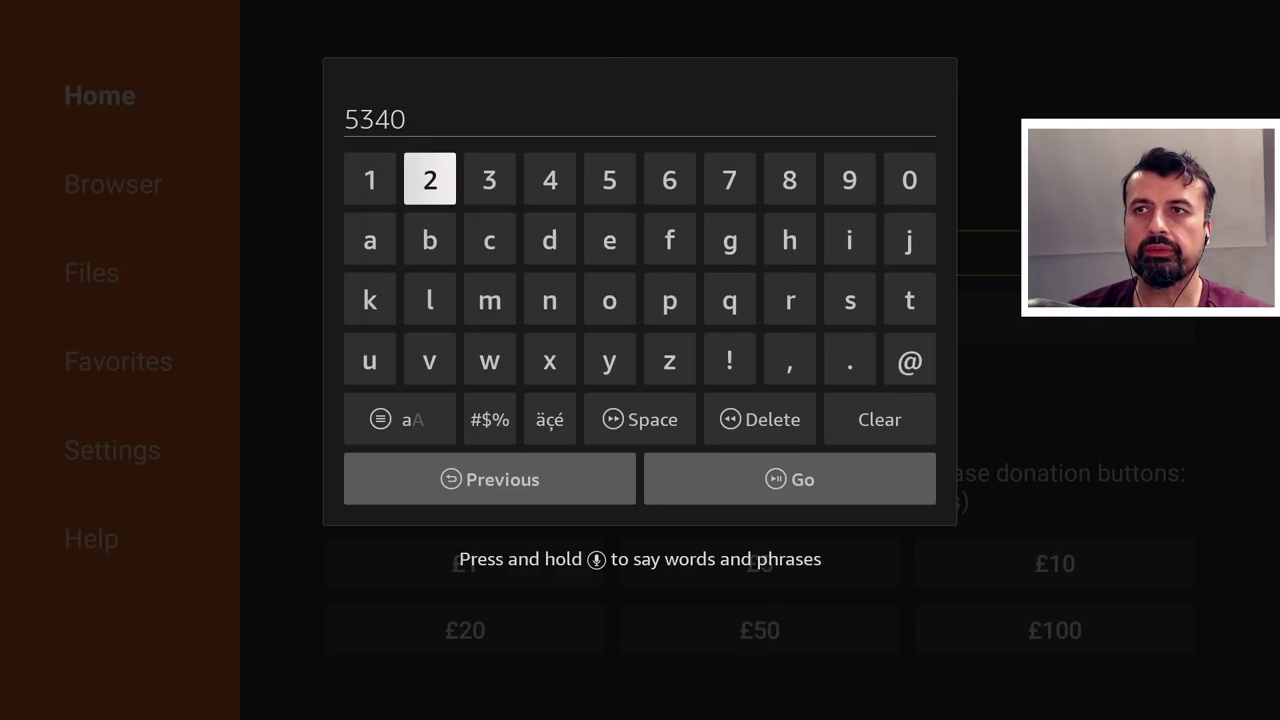
pyautogui.press('Return')
pyautogui.press('XF86AudioPlay')
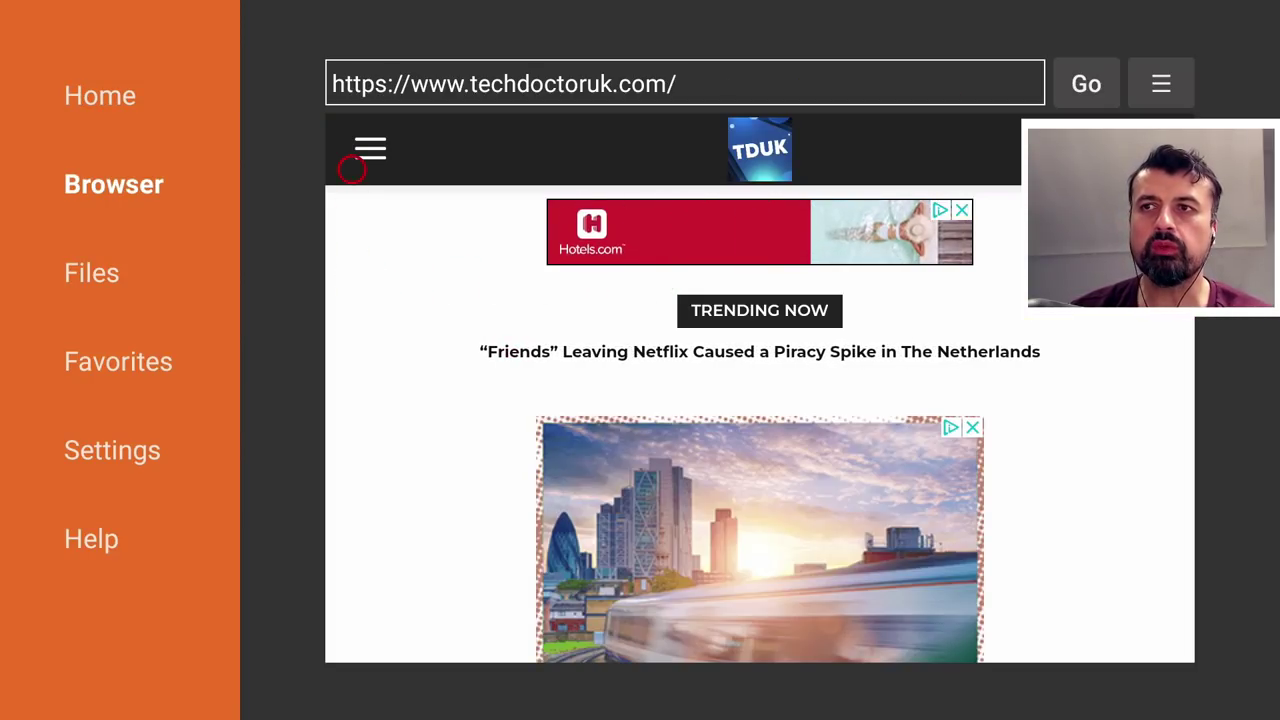
# Open the Block Amazon Updates (New Method for 2022) article from the website's Tutorials page.
pyautogui.click(352, 170)
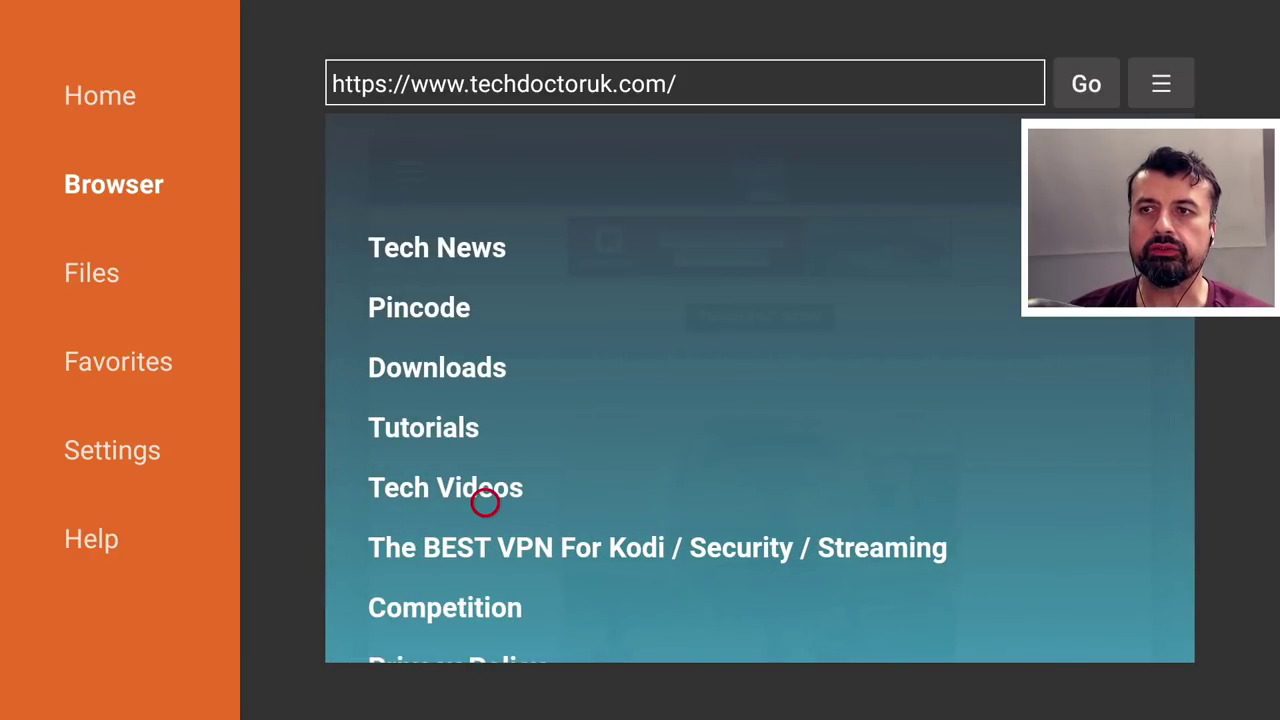
pyautogui.click(400, 427)
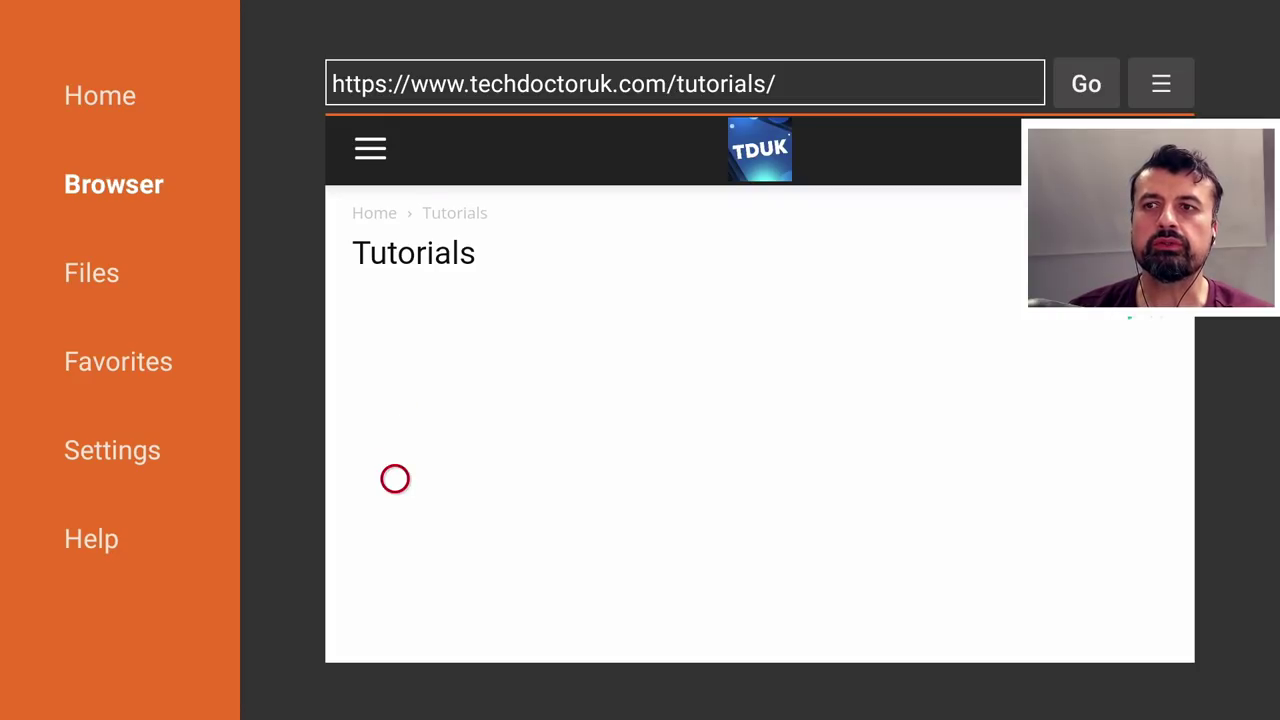
pyautogui.scroll(-3, 395, 637)
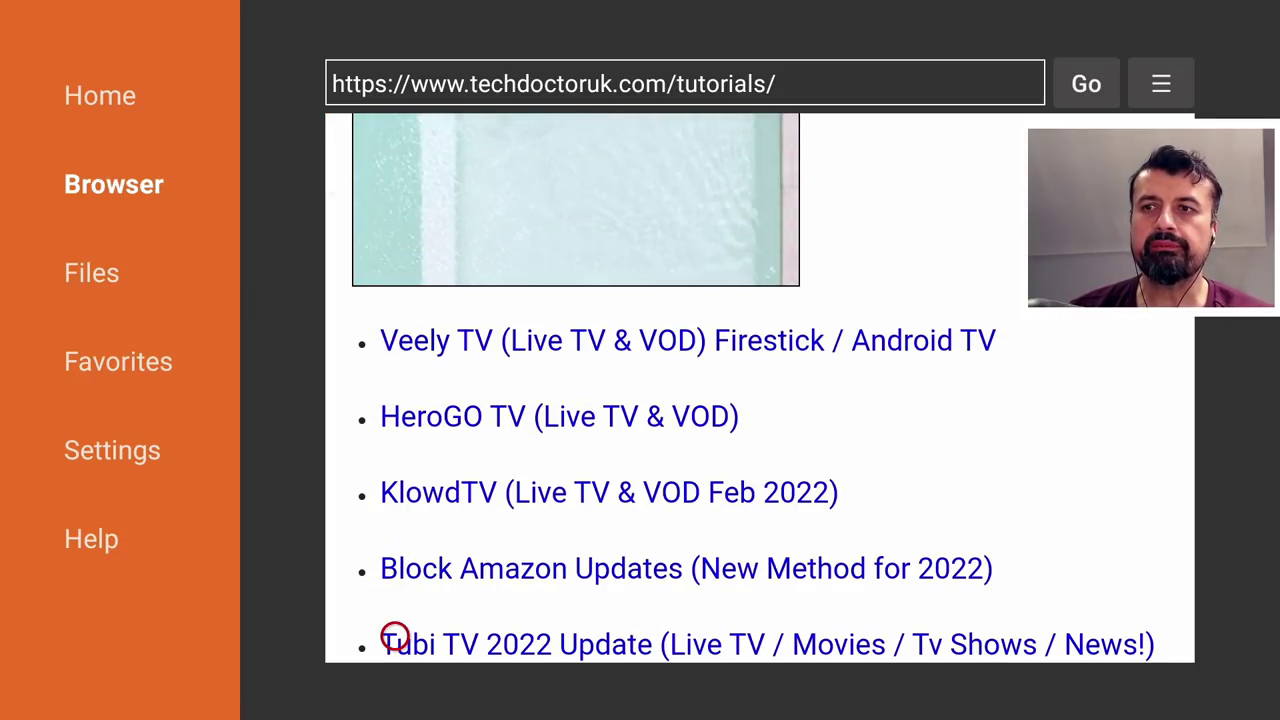
pyautogui.click(507, 546)
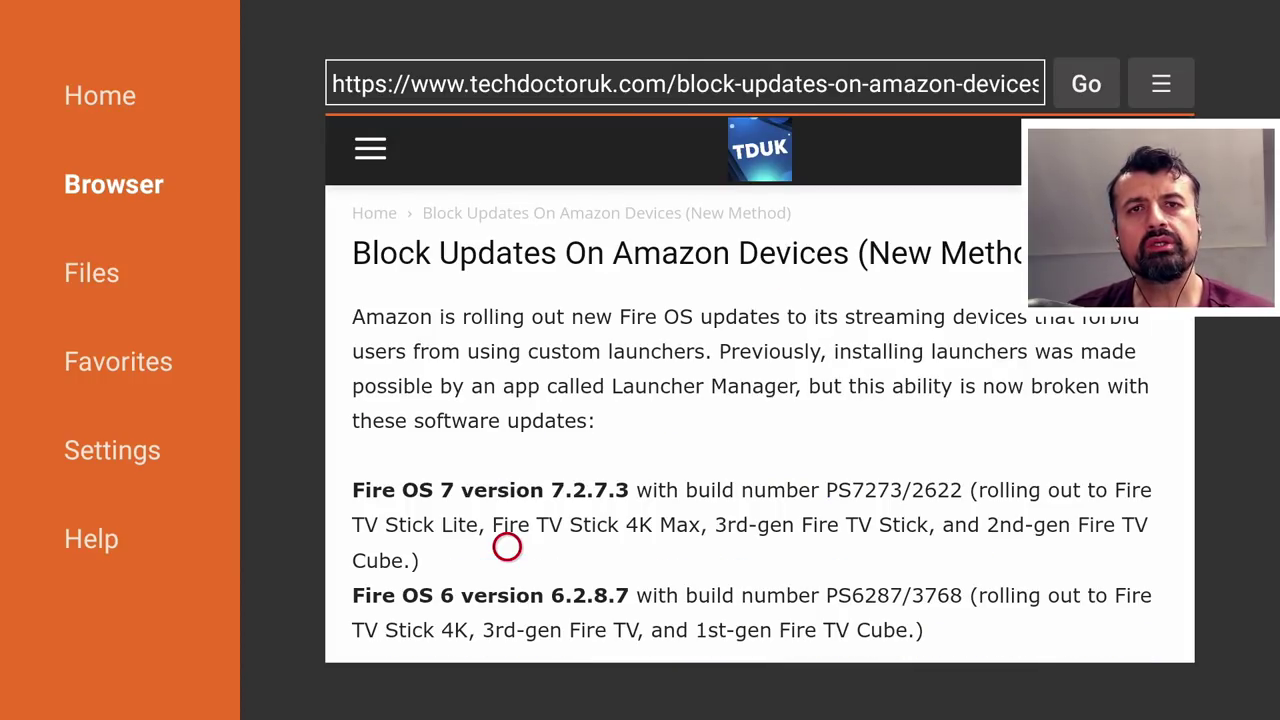
# Find the TDUK Update Wiper (Beta) section of the update-blocking article and open its download page.
pyautogui.scroll(-10, 507, 636)
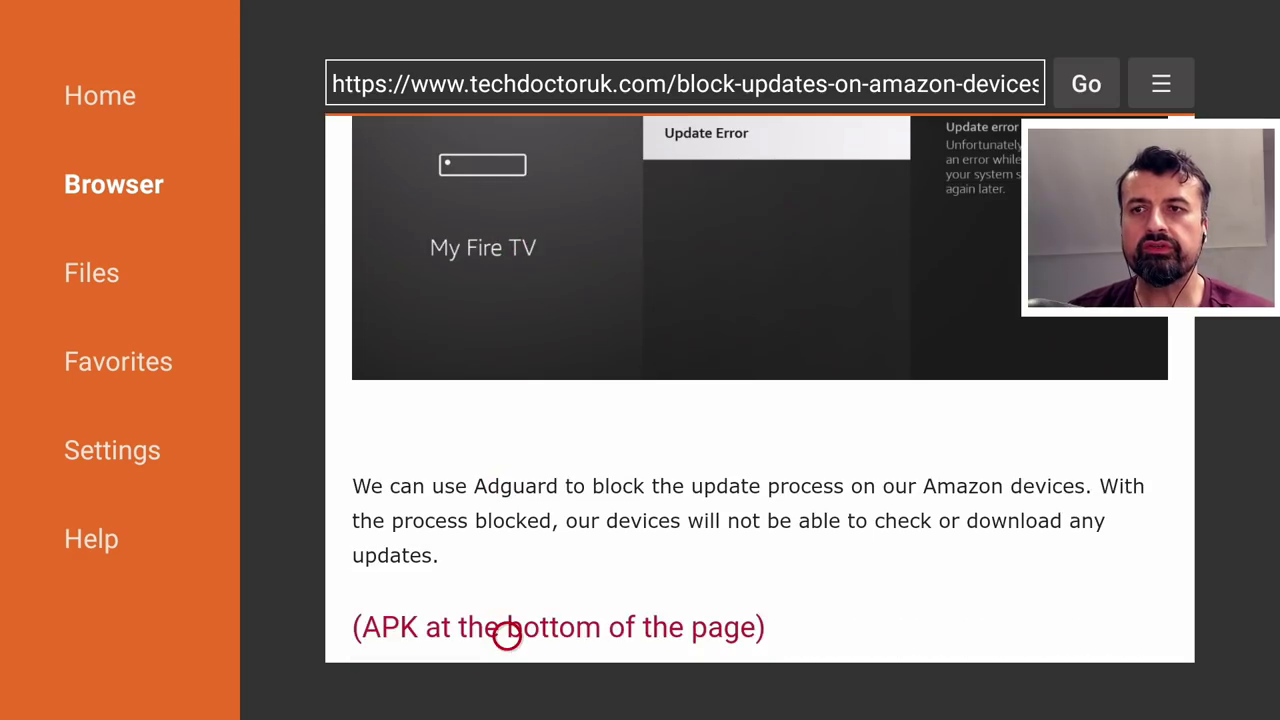
pyautogui.scroll(-10, 507, 636)
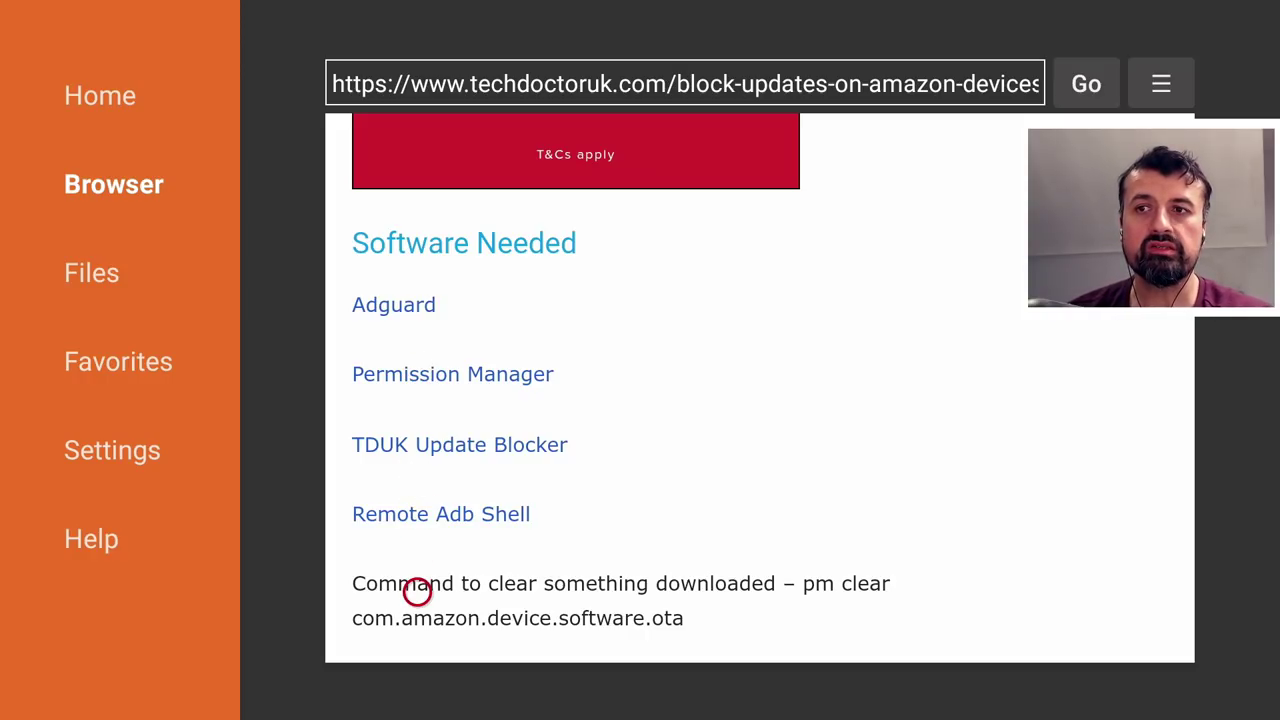
pyautogui.scroll(-3, 415, 620)
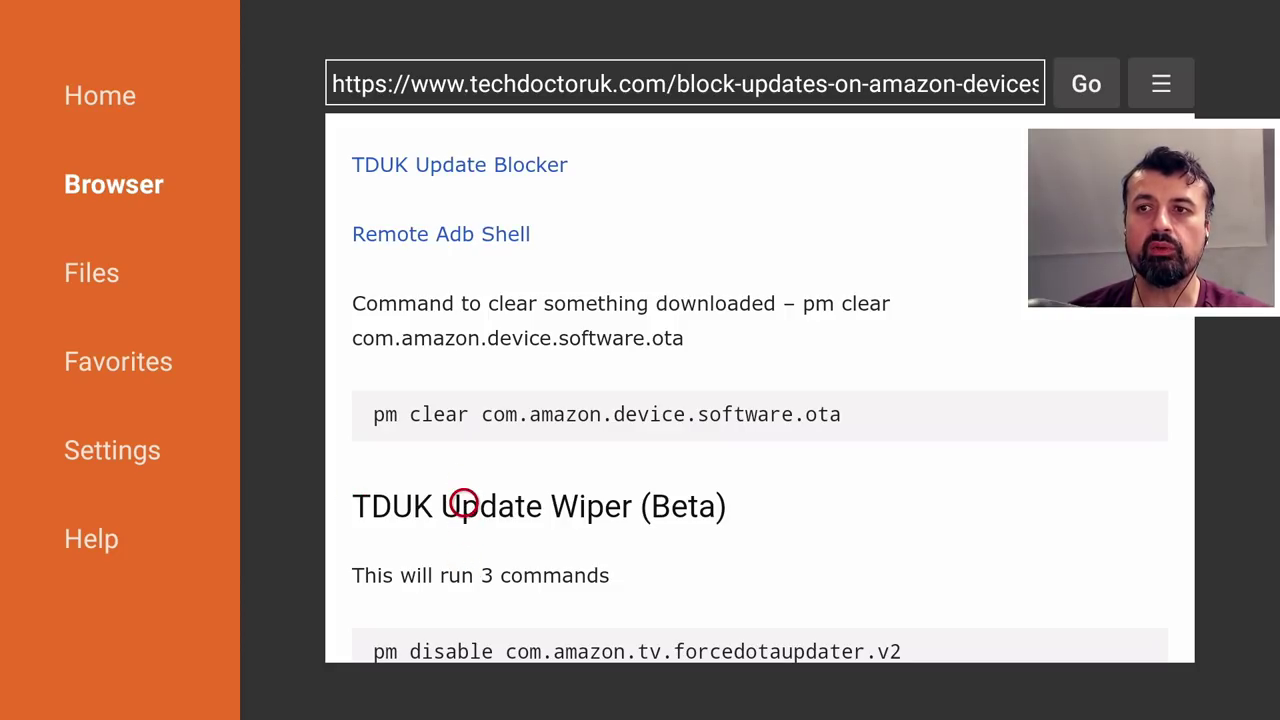
pyautogui.scroll(-3, 463, 634)
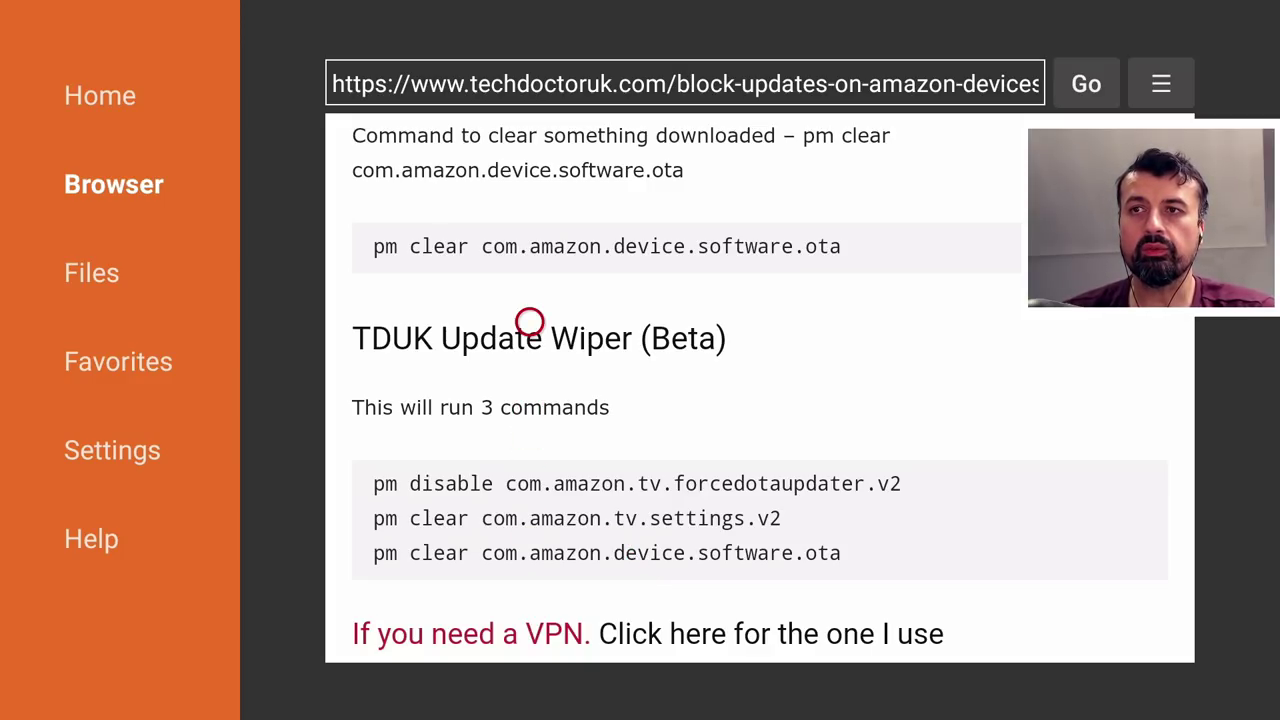
pyautogui.click(530, 322)
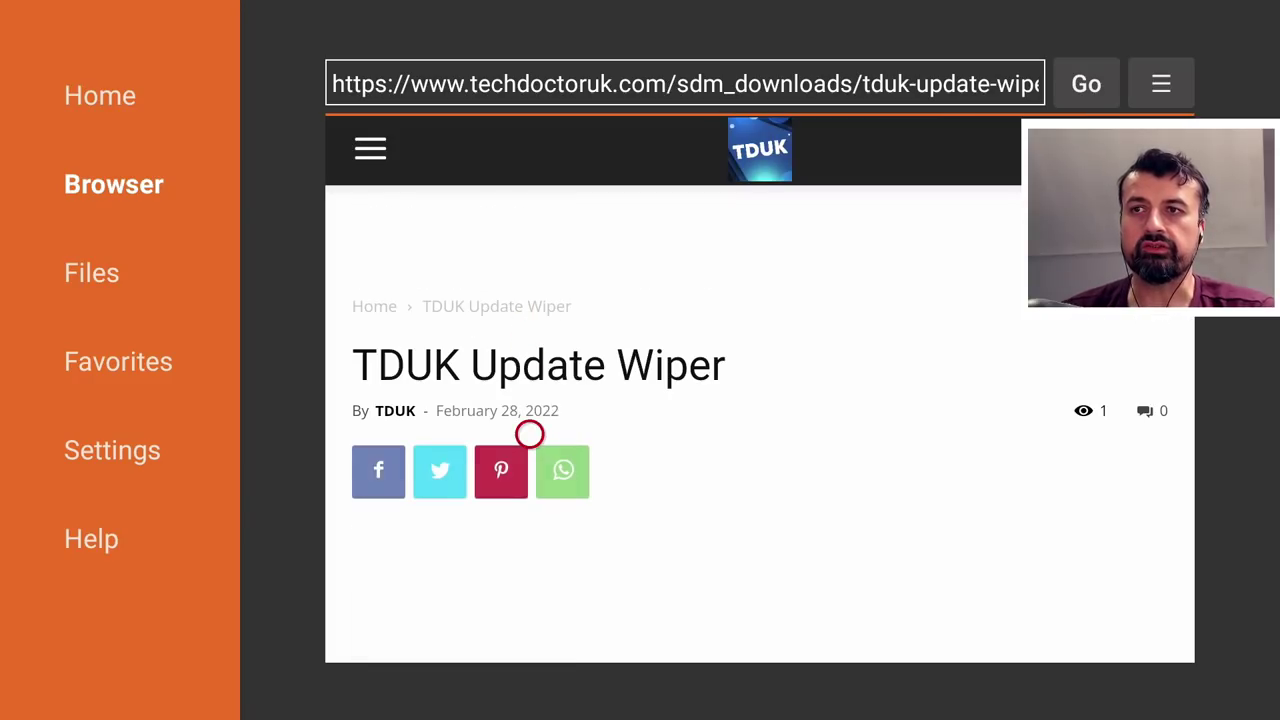
# Download TDUK Update Wiper, install it as an update to the existing app, and close the installer.
pyautogui.scroll(-6, 530, 634)
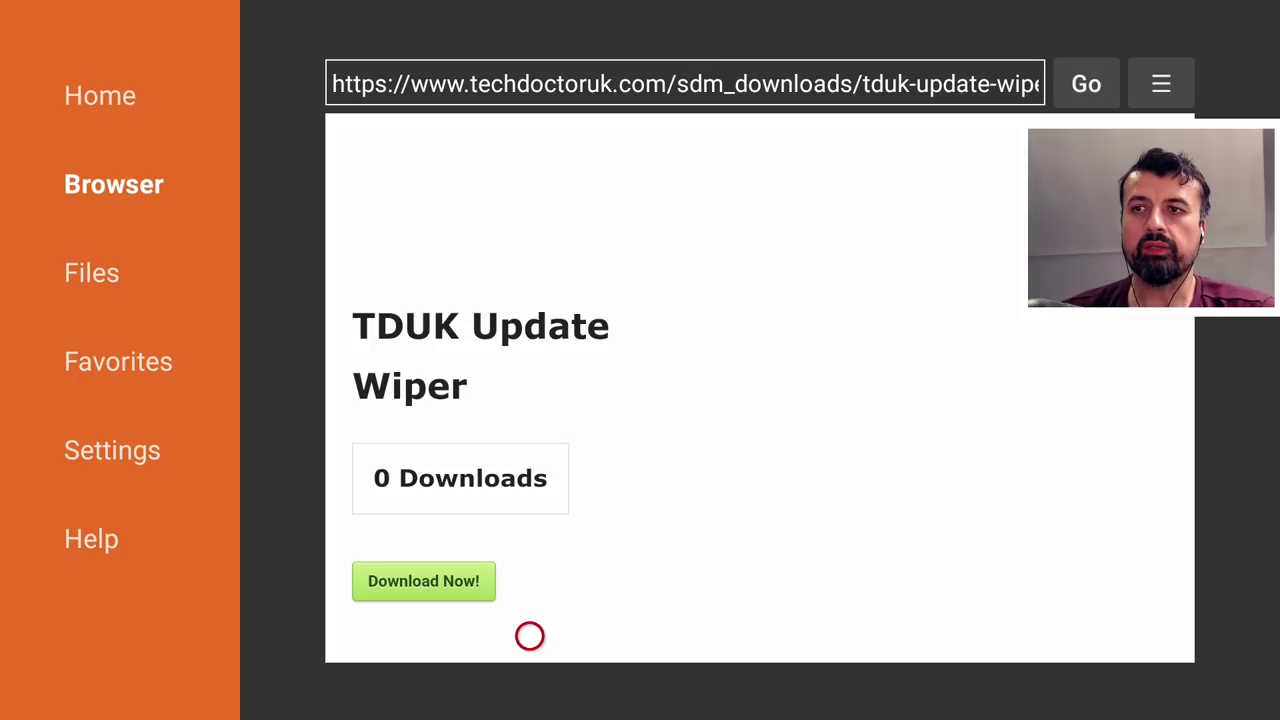
pyautogui.click(440, 570)
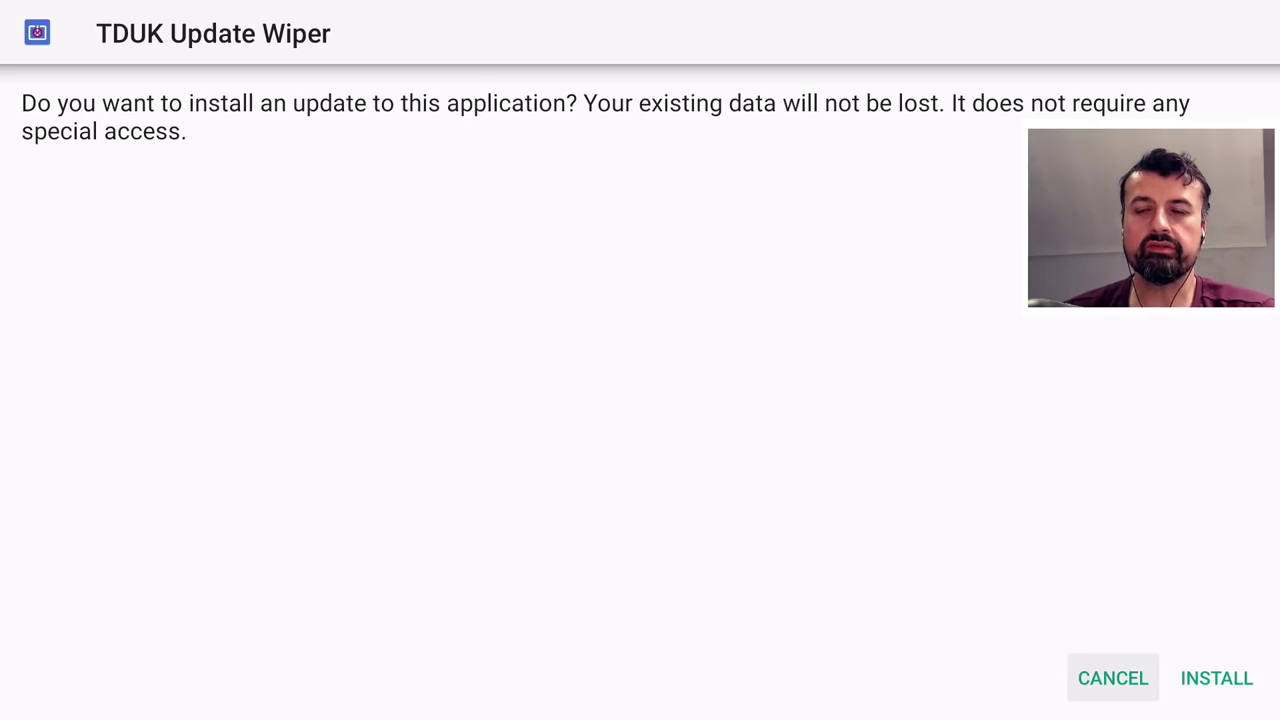
pyautogui.press('Right')
pyautogui.press('Return')
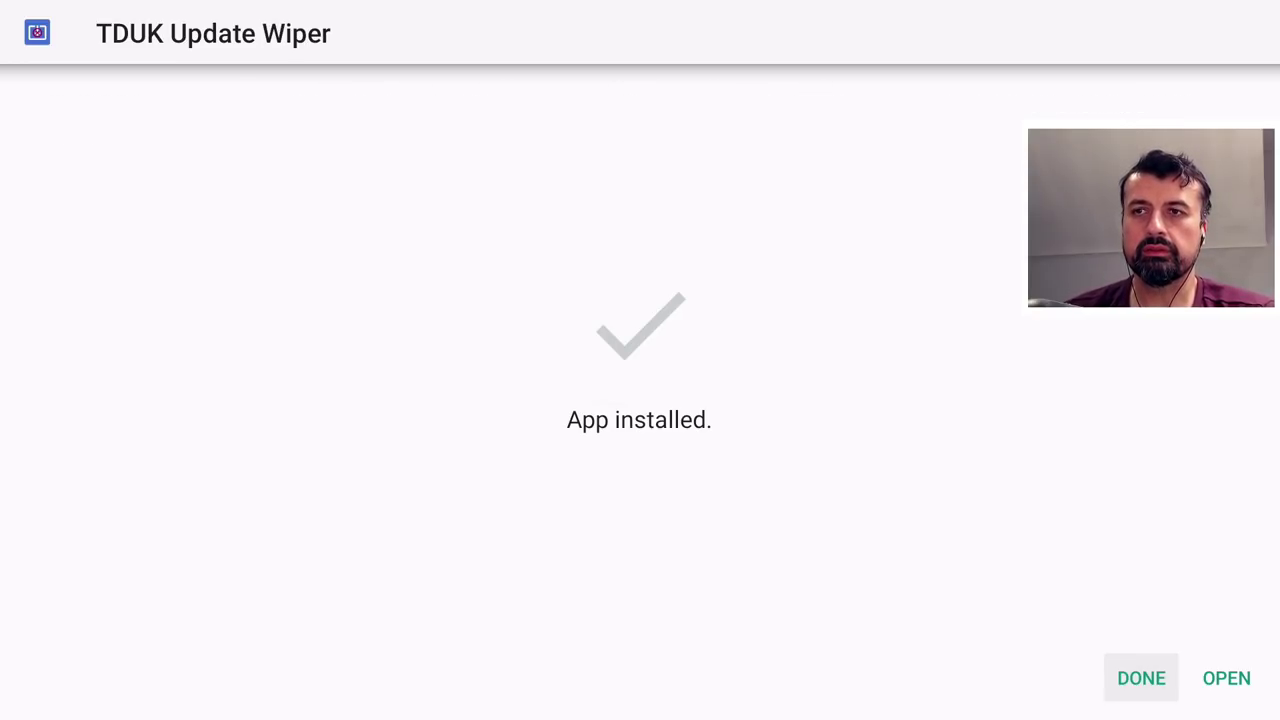
pyautogui.press('Return')
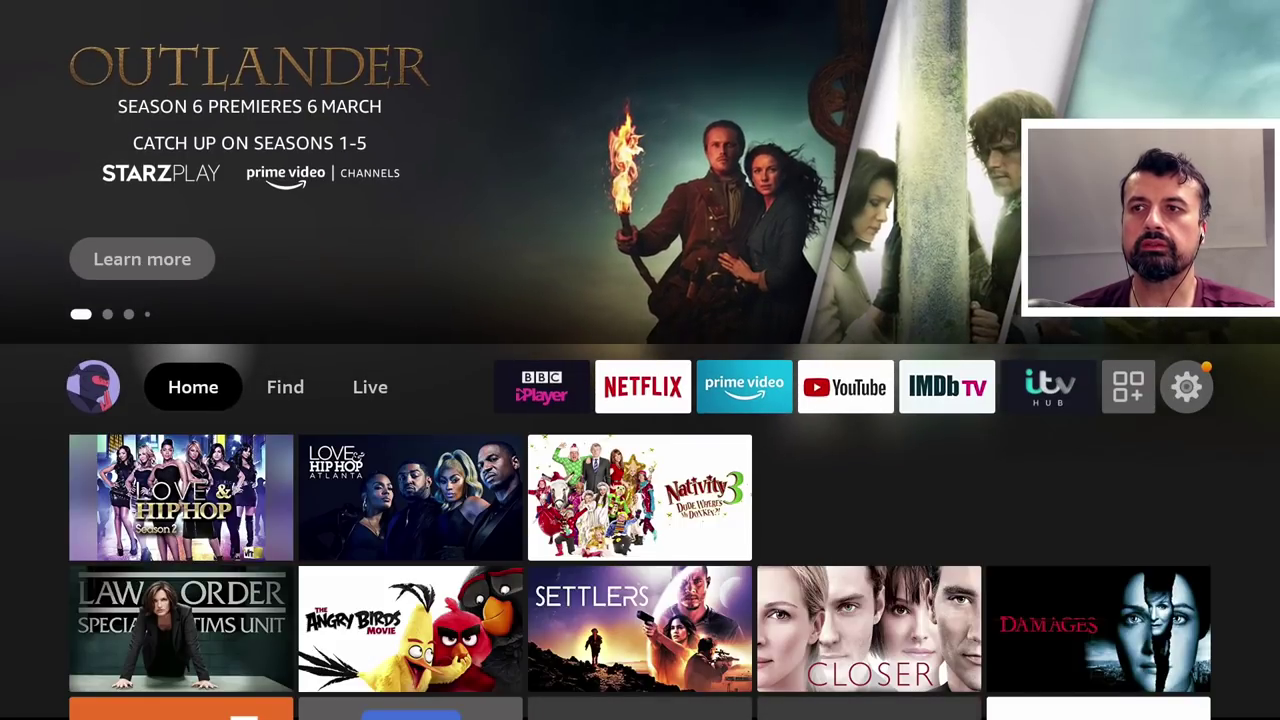
# Go to the Fire TV settings from the home screen.
pyautogui.press('Right')
pyautogui.press('Right')
pyautogui.press('Right')
pyautogui.press('Right')
pyautogui.press('Right')
pyautogui.press('Right')
pyautogui.press('Right')
pyautogui.press('Right')
pyautogui.press('Right')
pyautogui.press('Right')
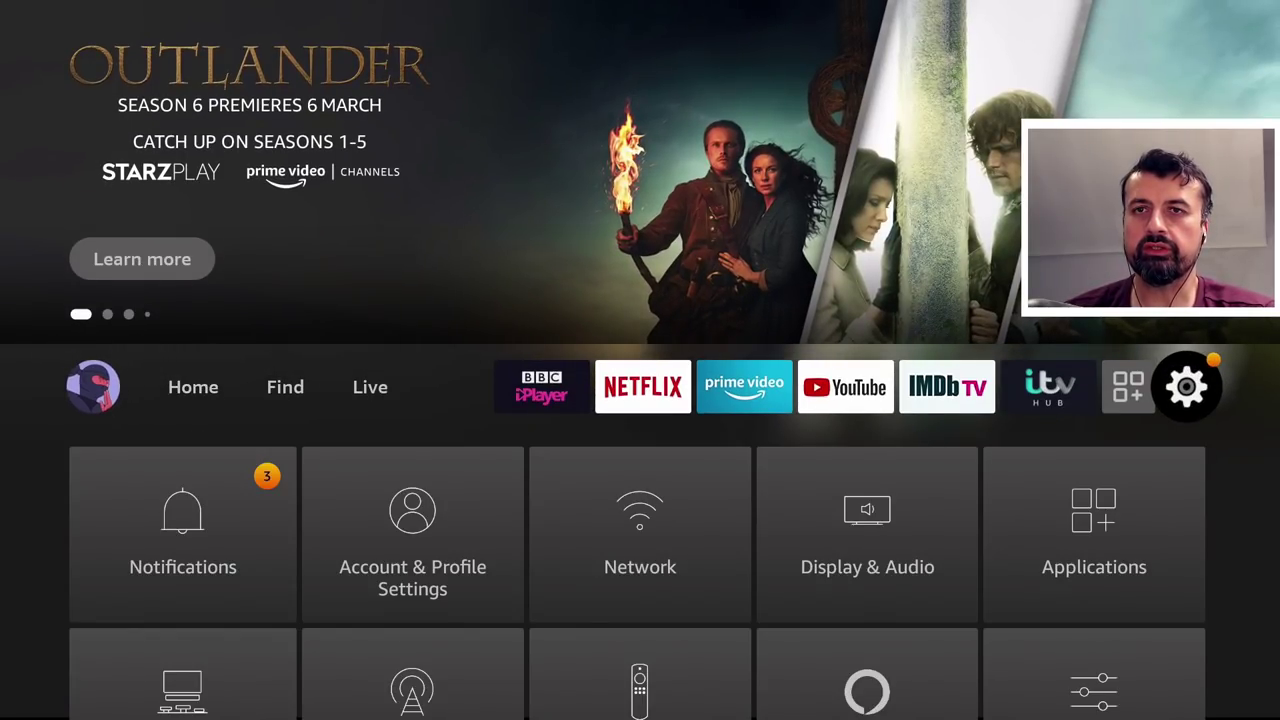
# View the system update entry in the About section of the My Fire TV settings.
pyautogui.press('Down')
pyautogui.press('Down')
pyautogui.press('Return')
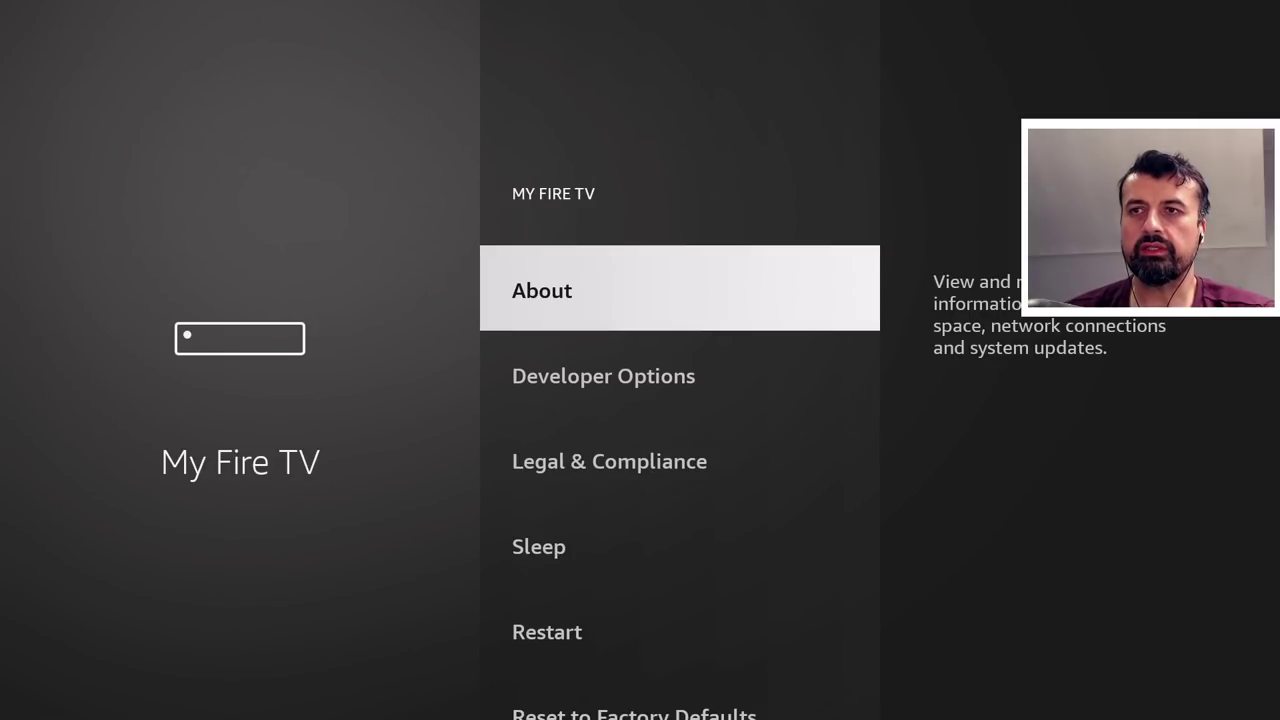
pyautogui.press('Return')
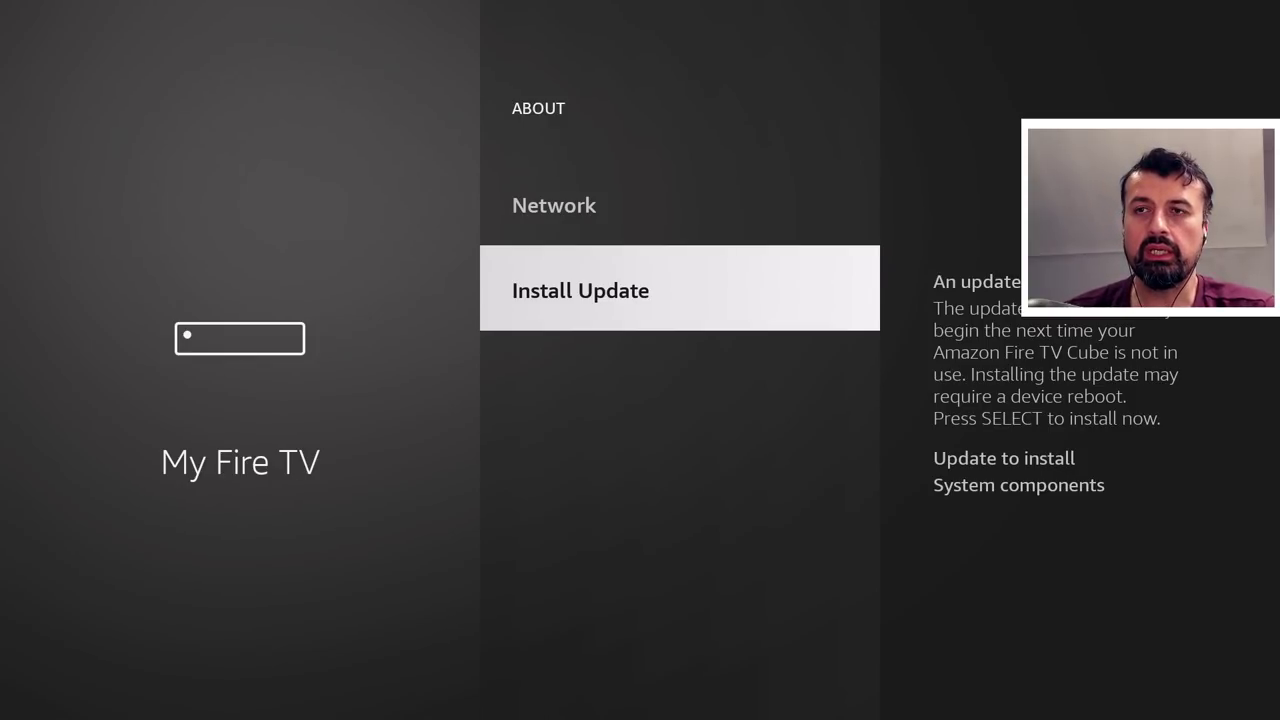
# Leave the settings and launch TDUK Update Wiper from the recently used apps on the home screen.
pyautogui.press('Escape')
pyautogui.press('Escape')
pyautogui.press('Escape')
pyautogui.press('Down')
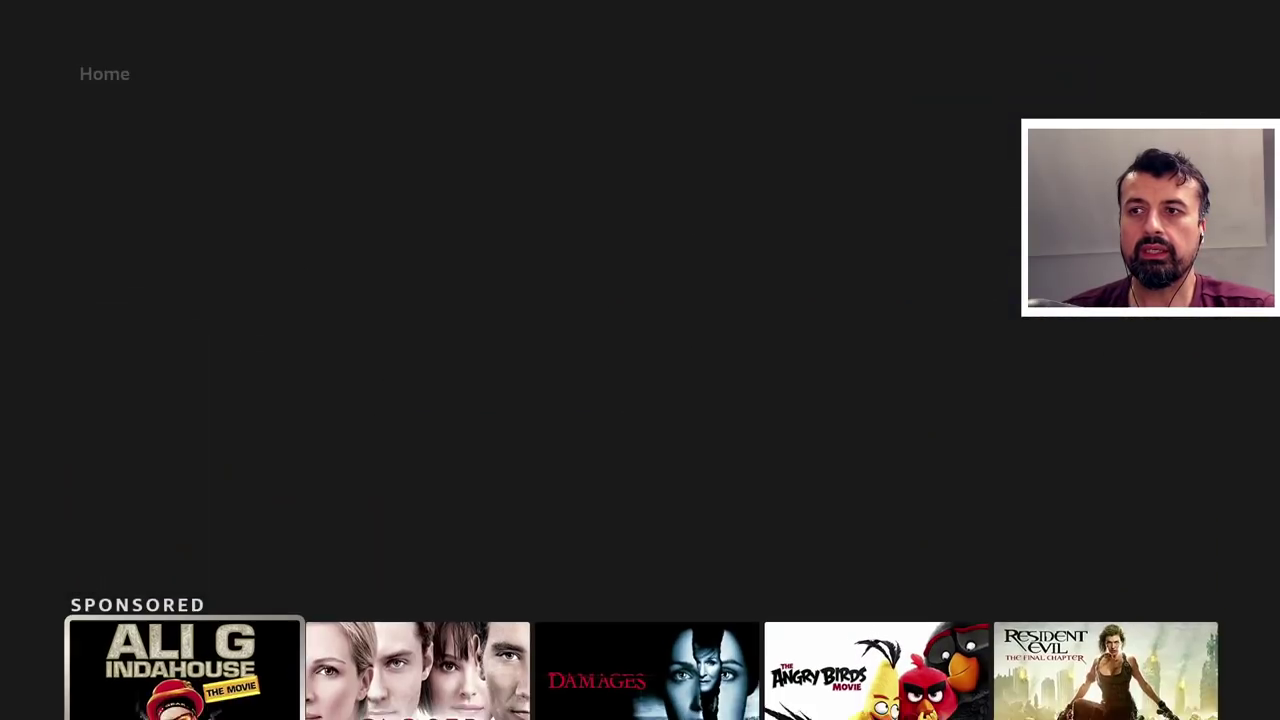
pyautogui.press('Right')
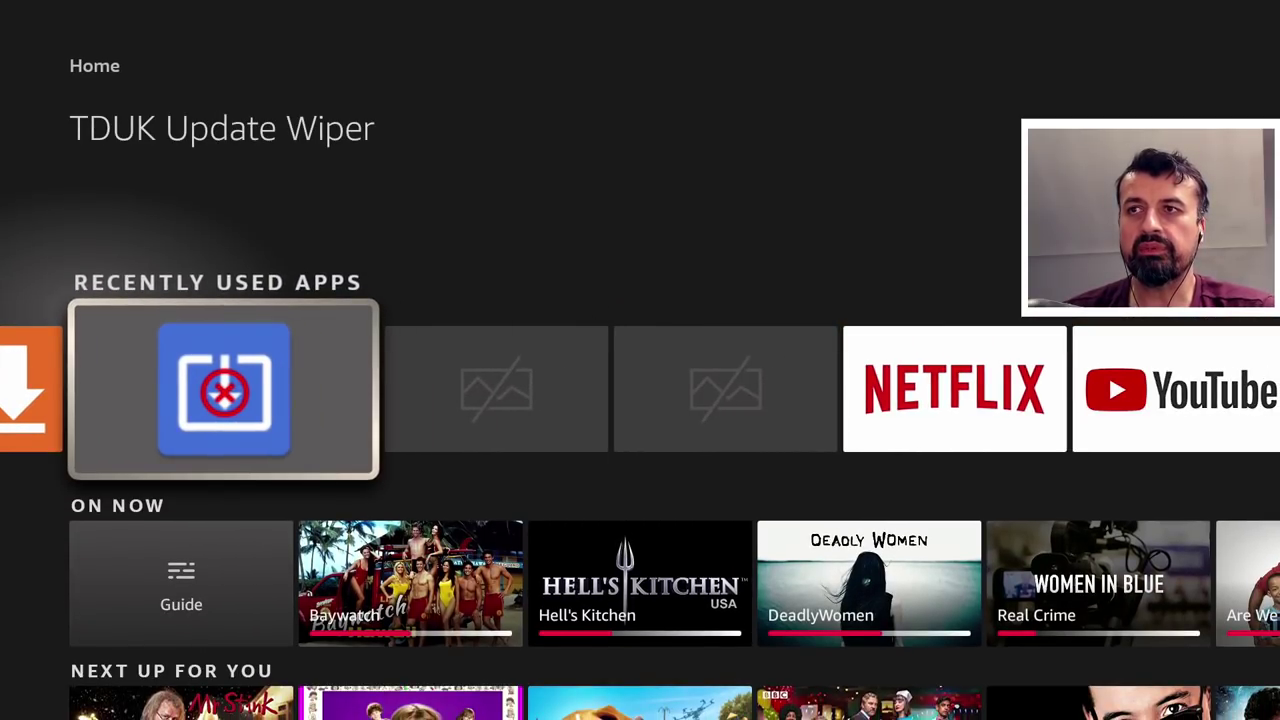
pyautogui.press('Return')
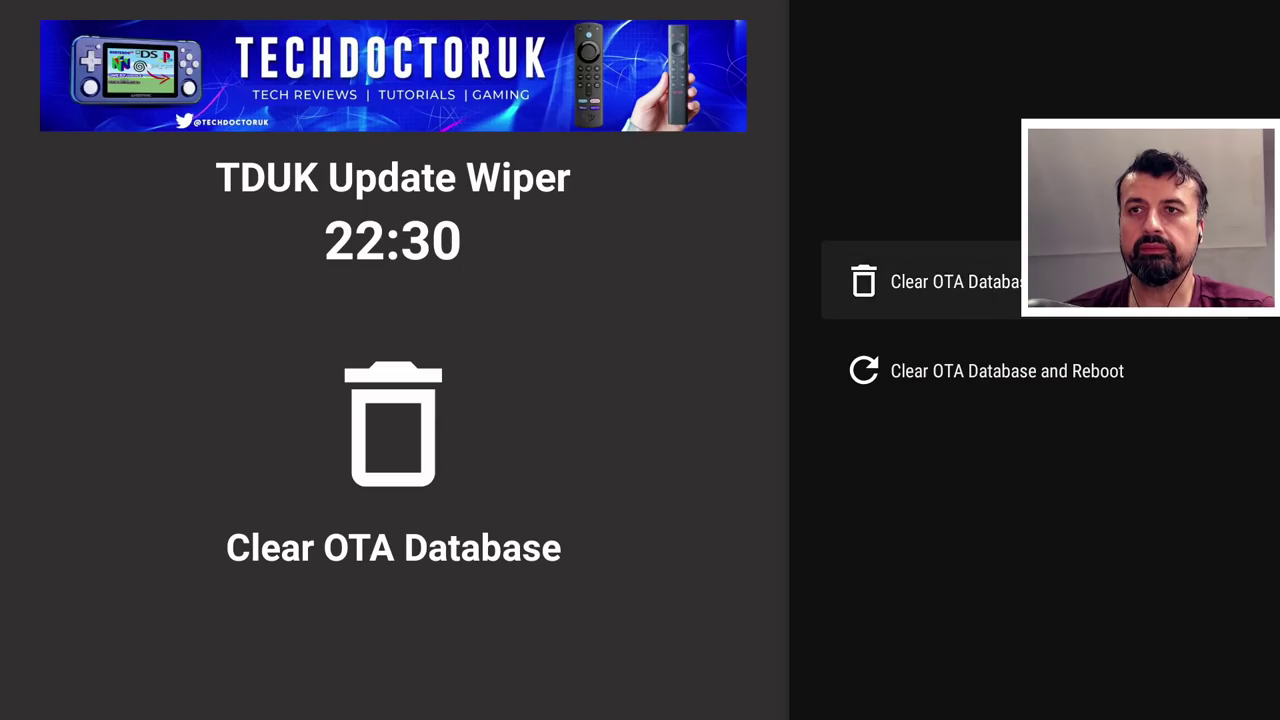
# Run Clear OTA Database and Reboot in TDUK Update Wiper and confirm the device reboot.
pyautogui.press('Down')
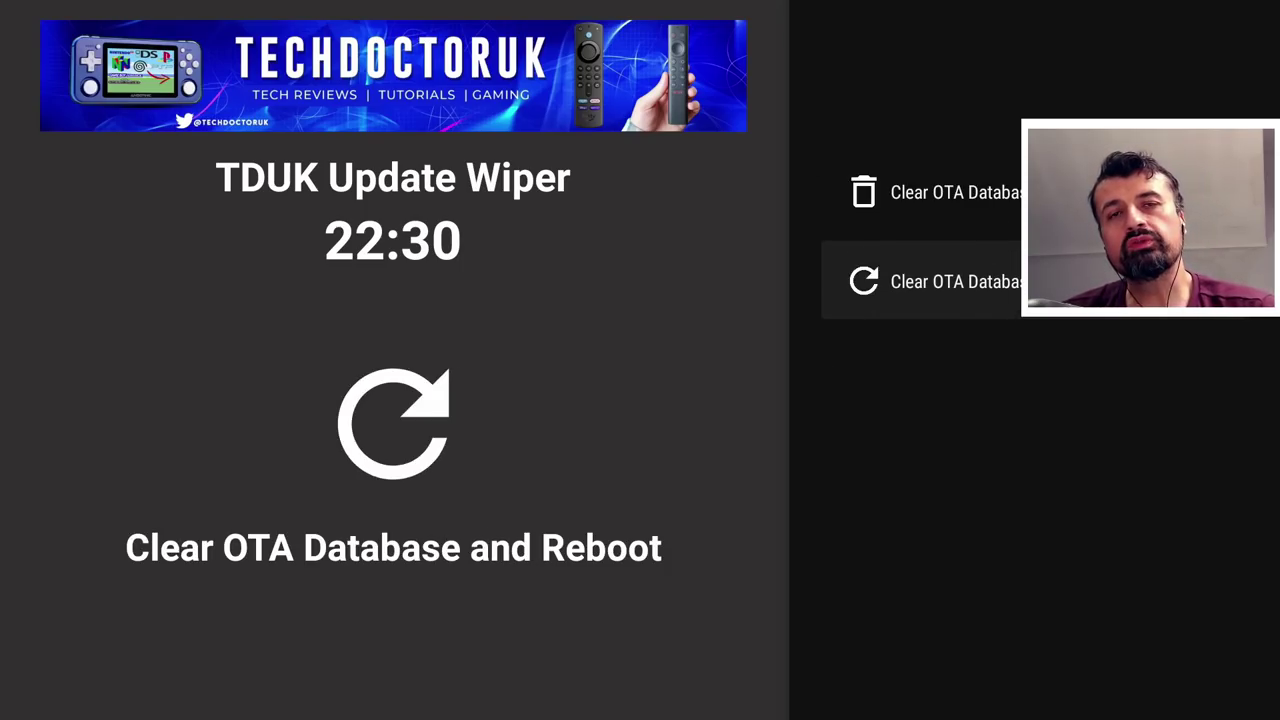
pyautogui.press('Up')
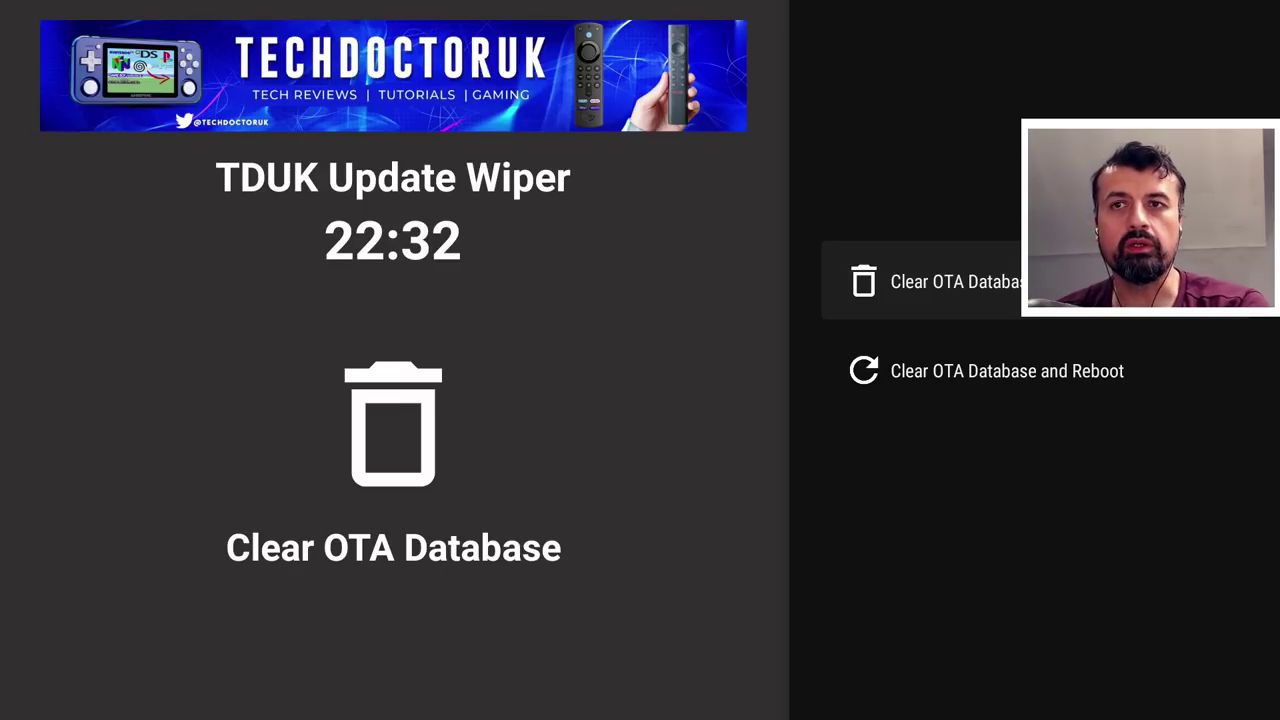
pyautogui.press('Down')
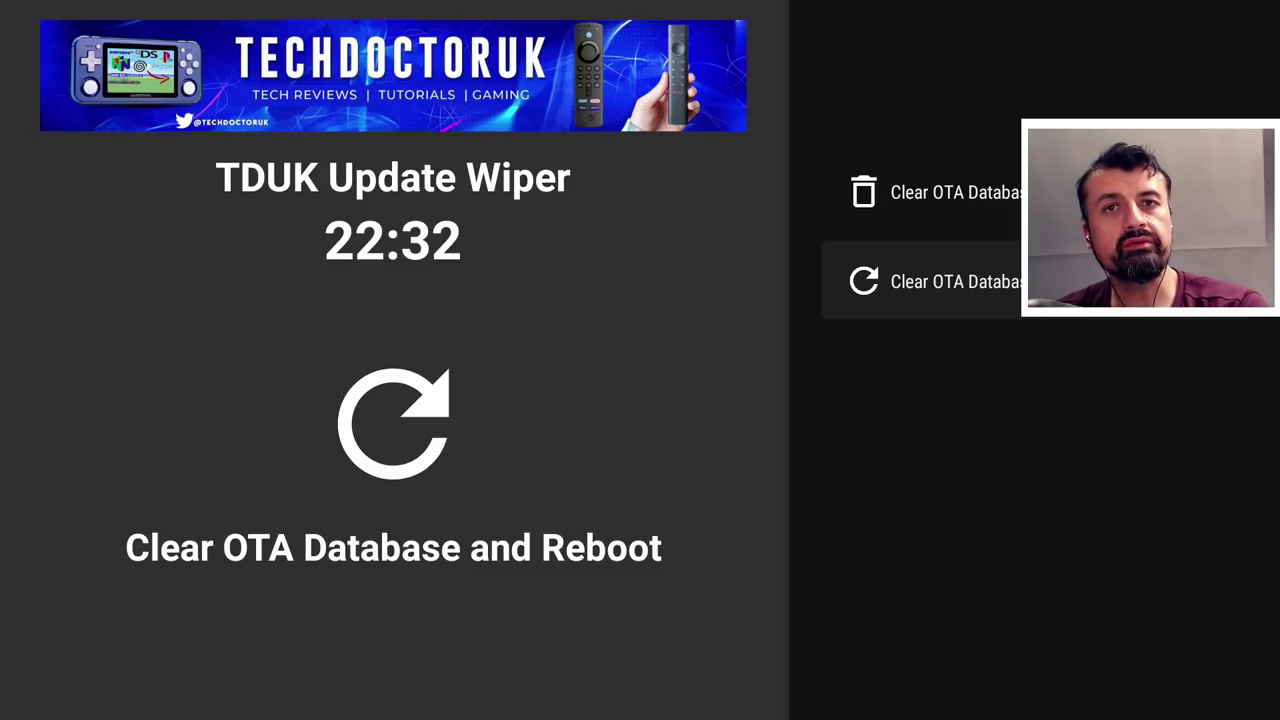
pyautogui.press('Return')
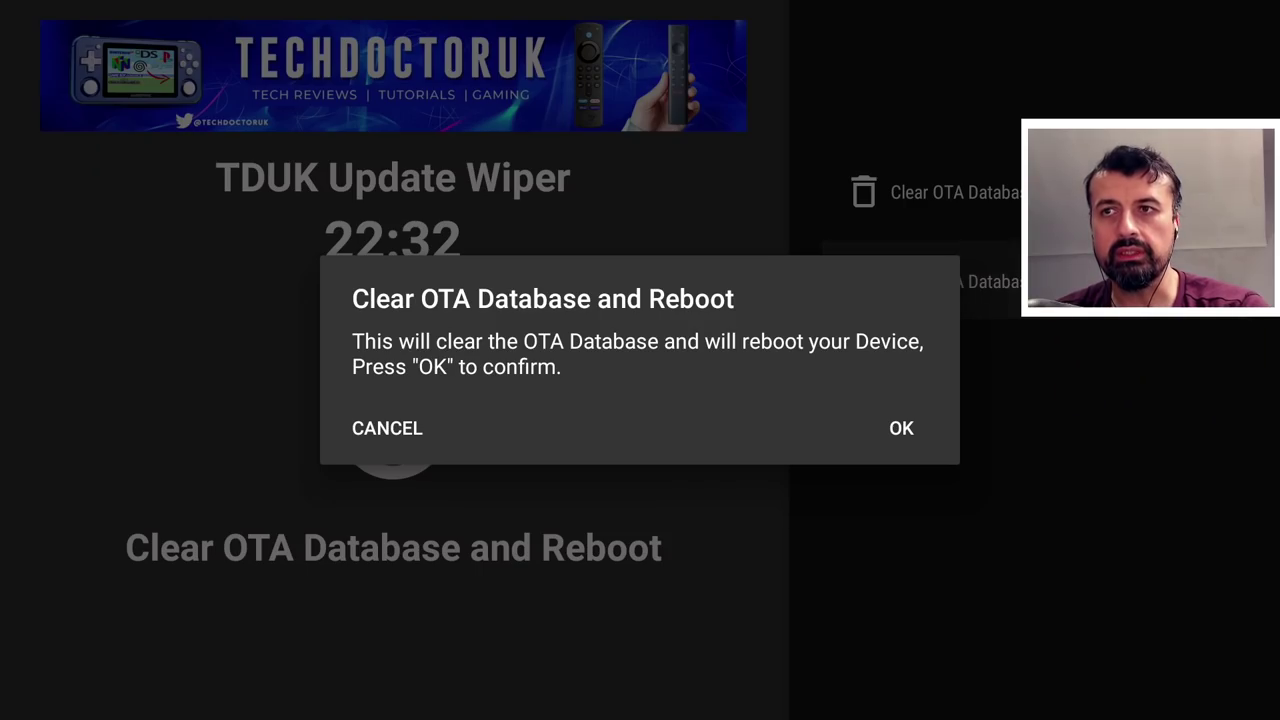
pyautogui.press('Right')
pyautogui.press('Return')
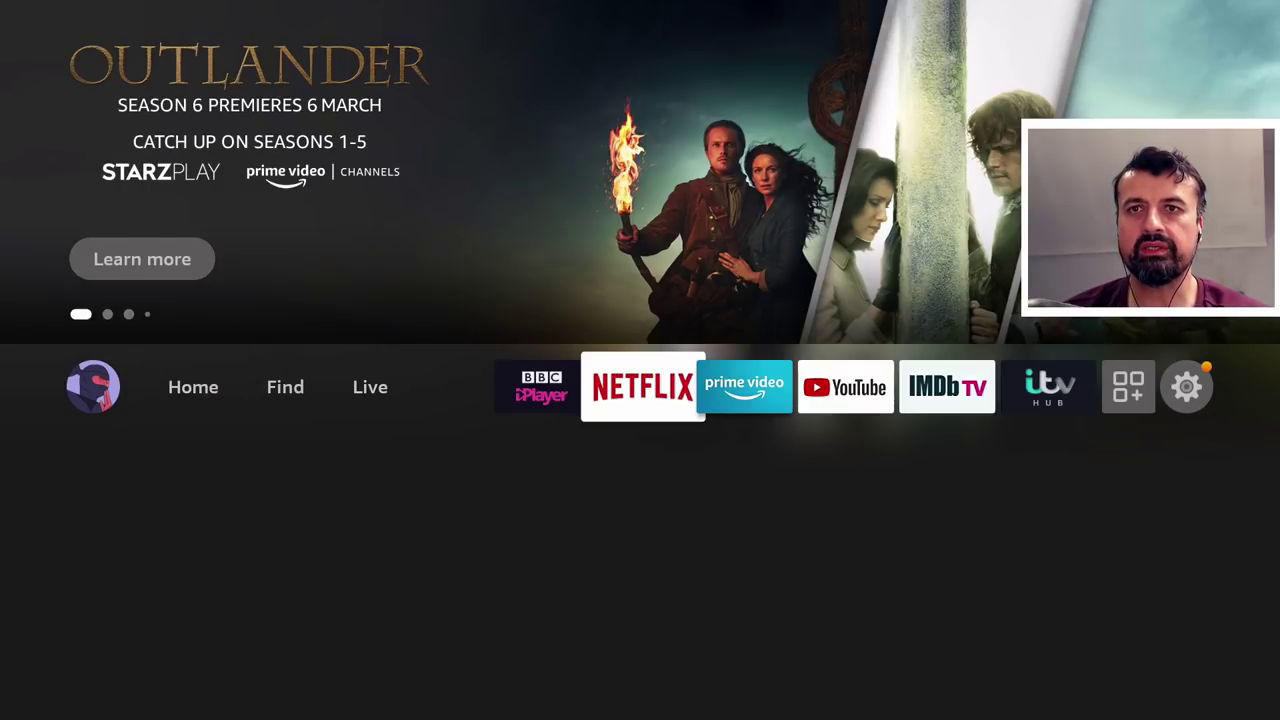
# From the home screen after the reboot, recheck the system update status under About in the My Fire TV settings.
pyautogui.press('Right')
pyautogui.press('Right')
pyautogui.press('Right')
pyautogui.press('Right')
pyautogui.press('Right')
pyautogui.press('Right')
pyautogui.press('Down')
pyautogui.press('Down')
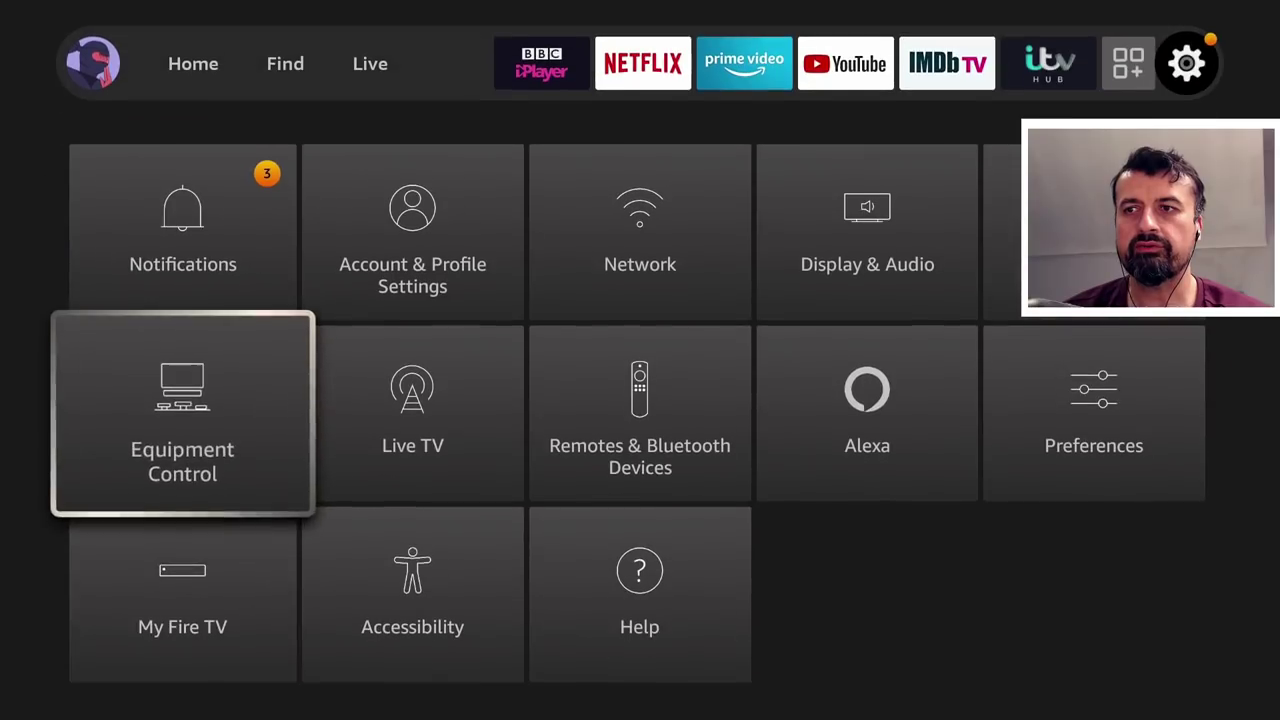
pyautogui.press('Down')
pyautogui.press('Return')
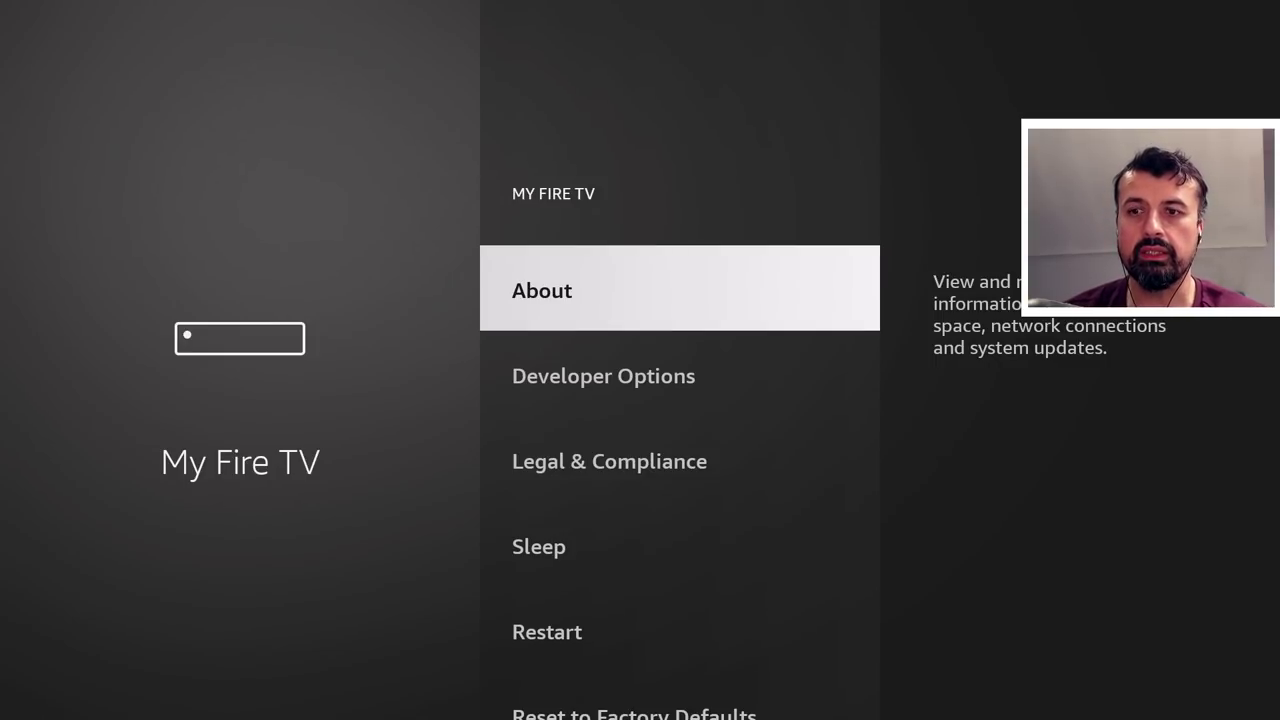
pyautogui.press('Return')
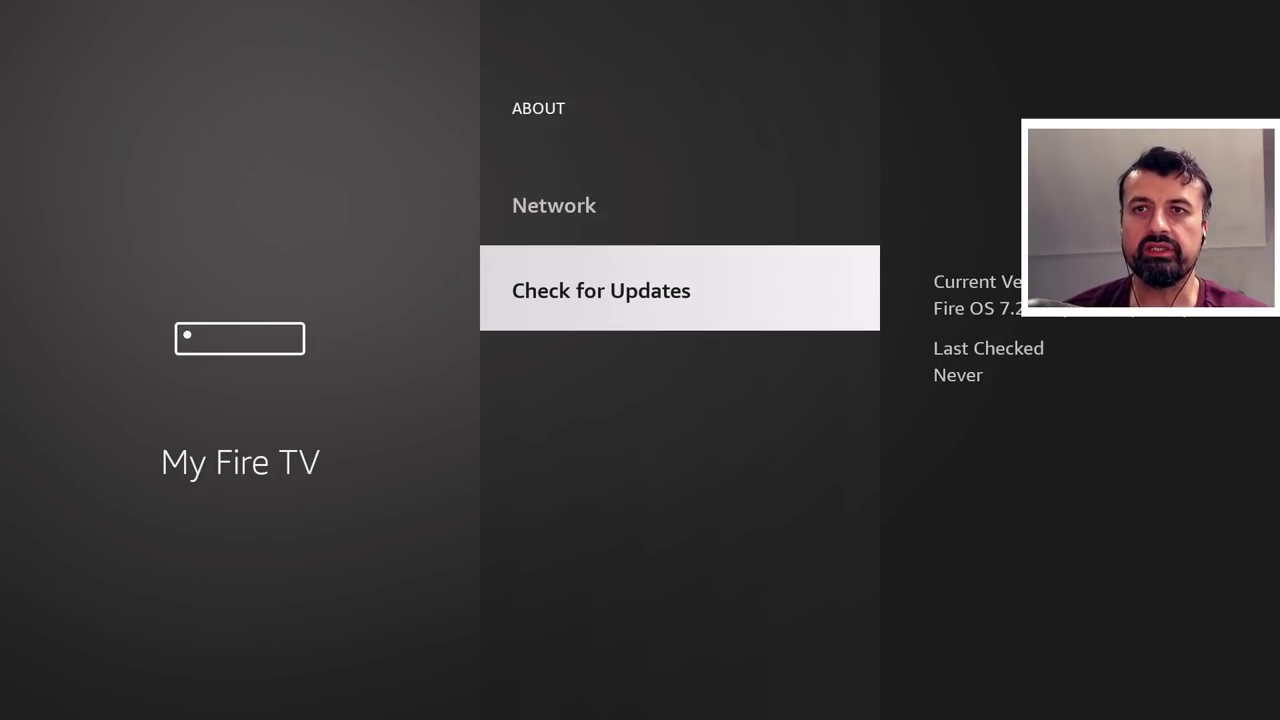